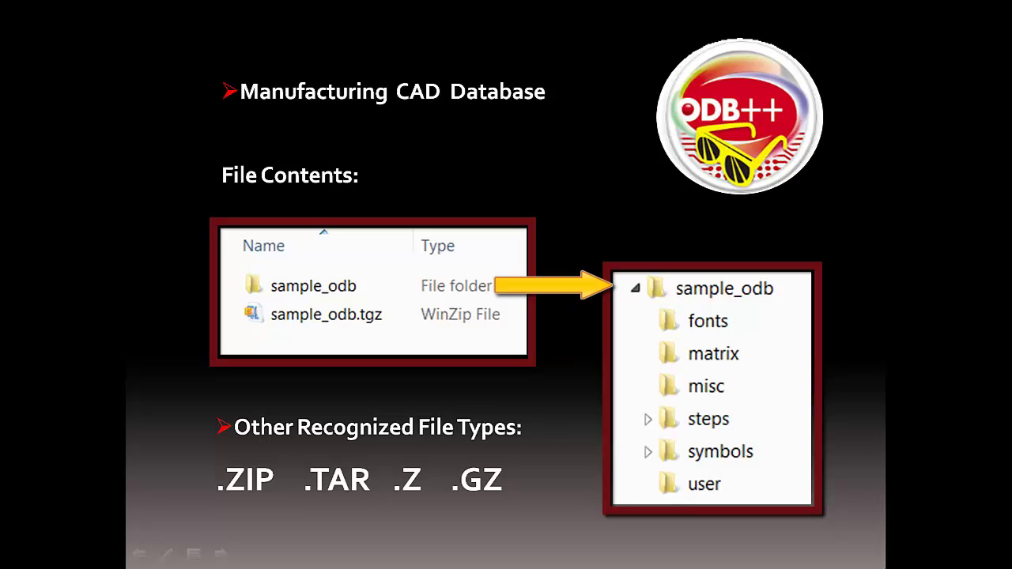
Advance the slideshow past the Start the ODB++ Viewer slide to the Job List Dialog slide.
key("Right")
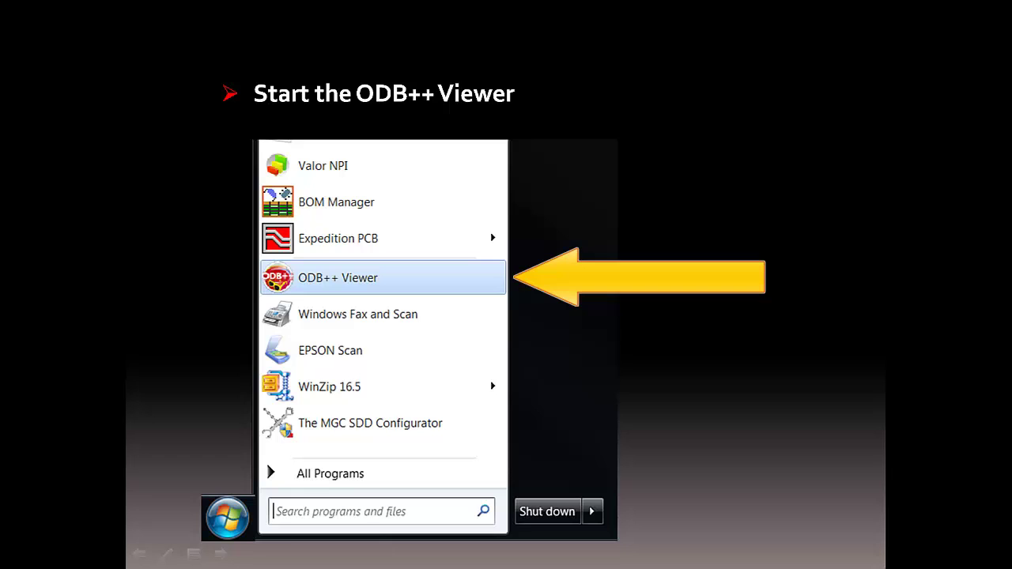
key("Right")
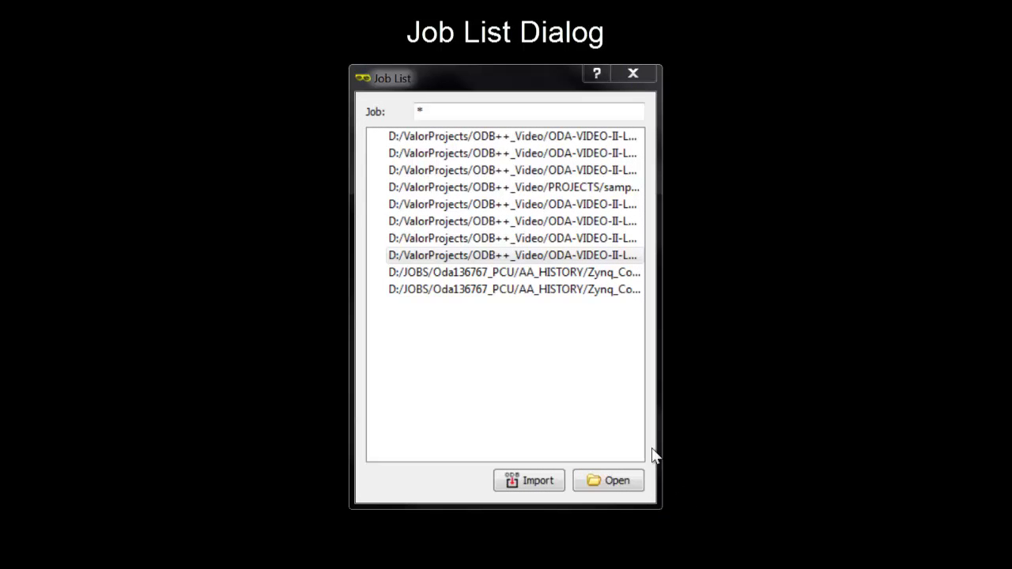
Start a new job import and choose PROJECTS/sample_odb.tgz as its input file.
left_click(516, 258)
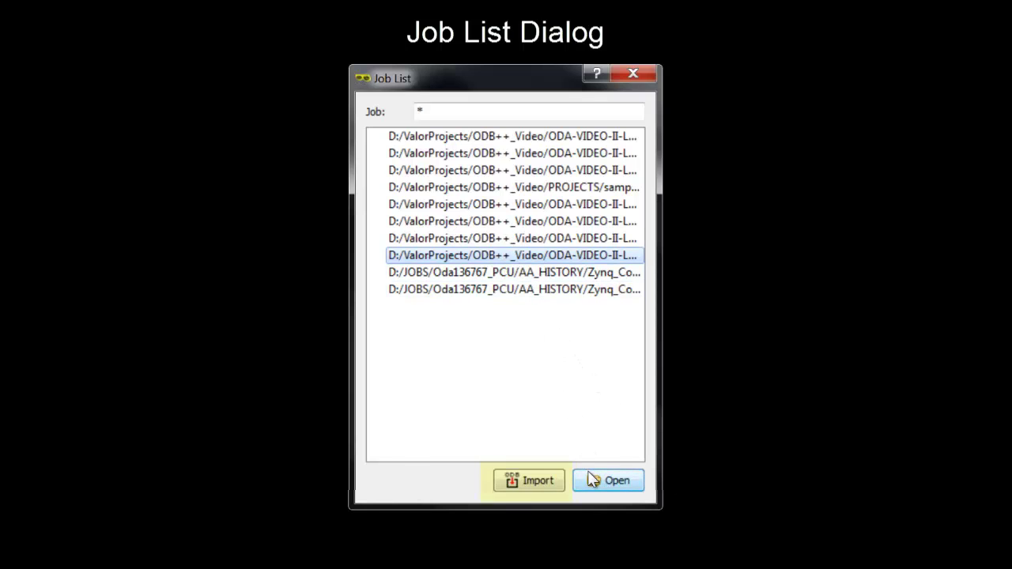
left_click(530, 480)
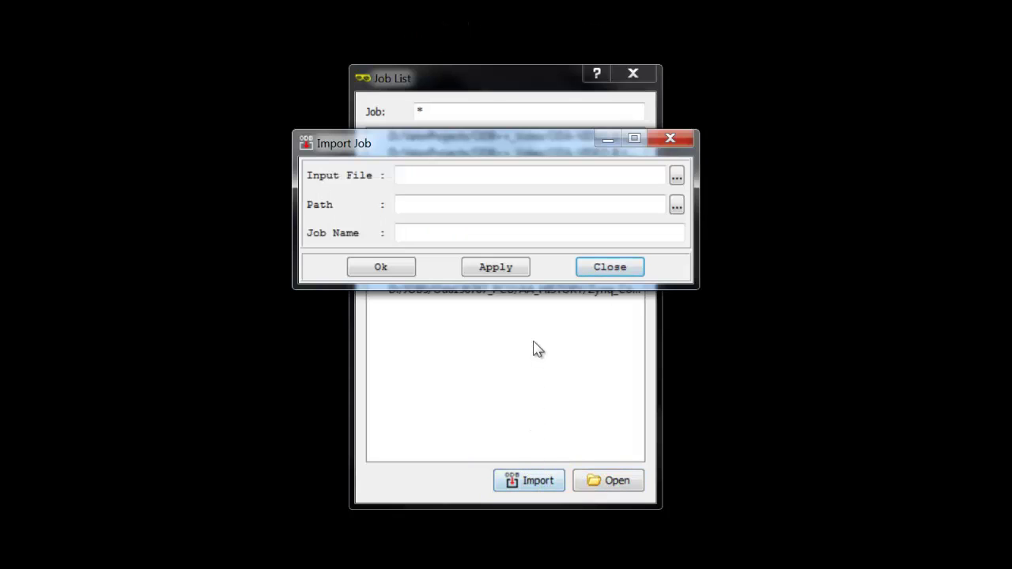
left_click(676, 177)
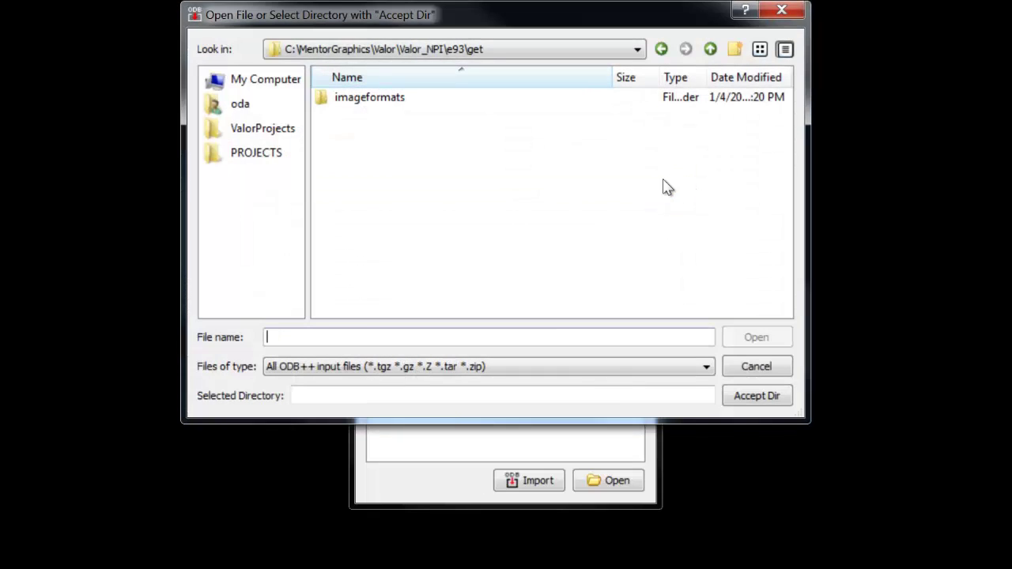
left_click(277, 159)
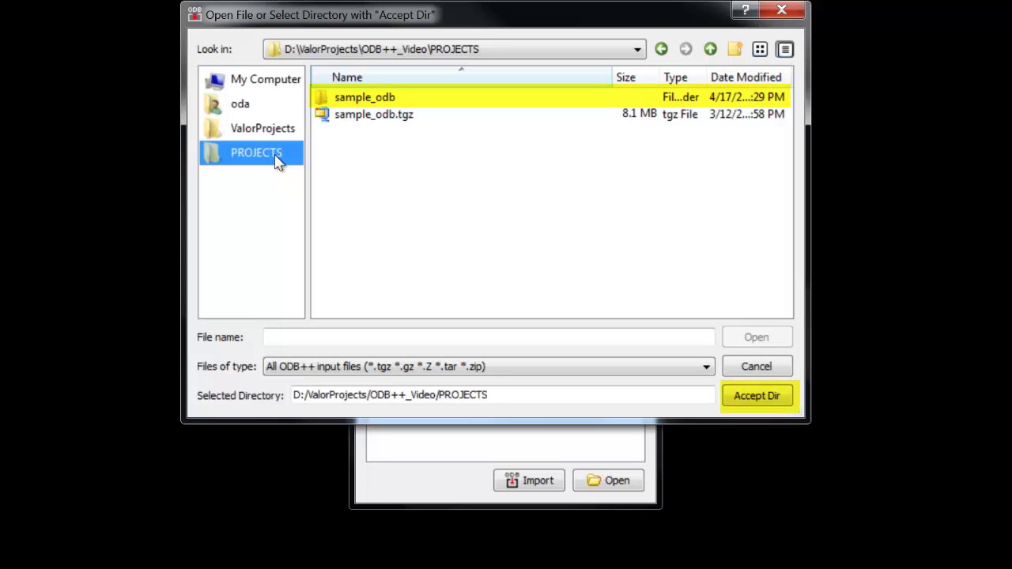
left_click(351, 118)
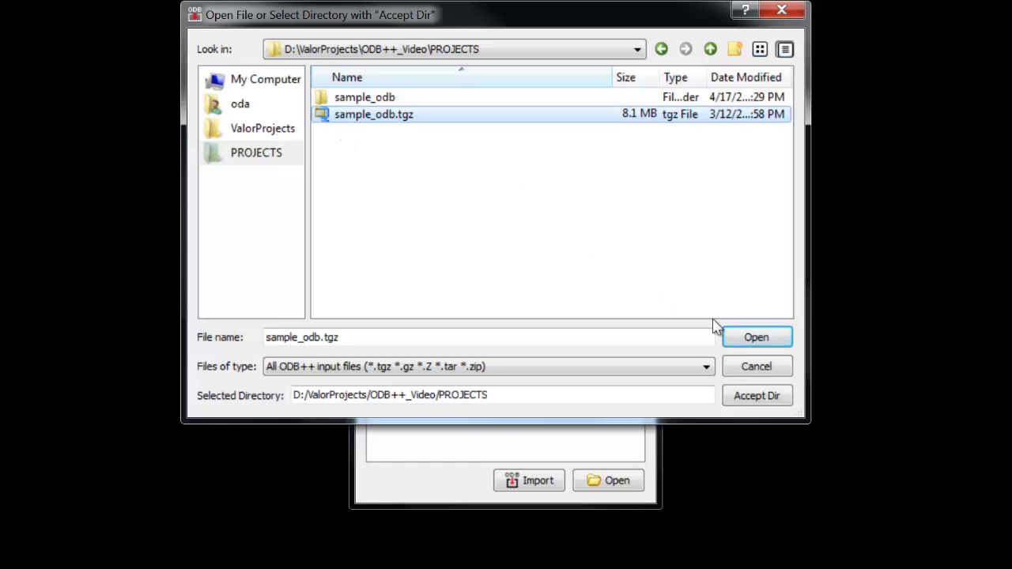
left_click(739, 337)
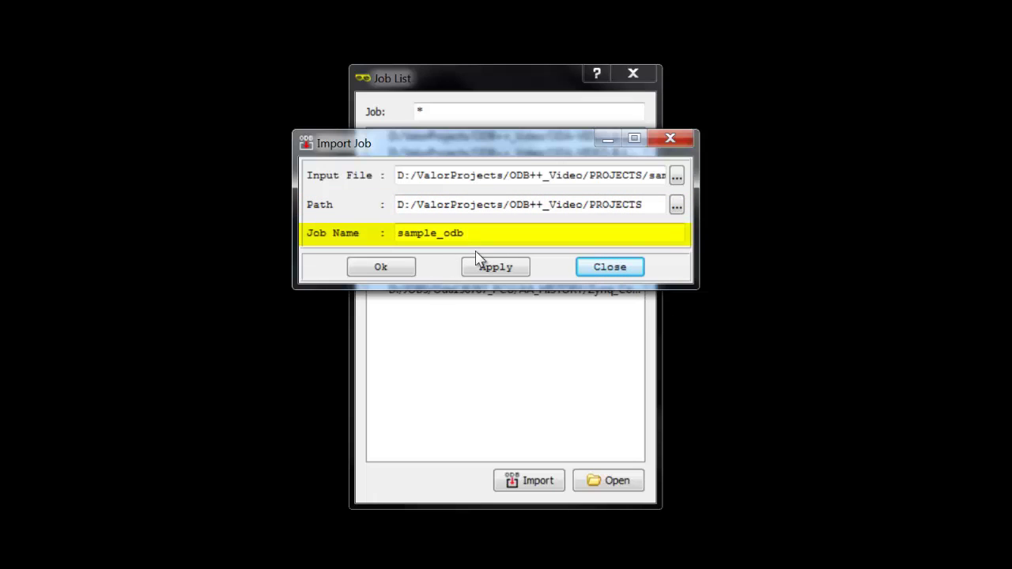
Confirm the sample_odb import, overwrite the existing job, and open step pcb_2494112.
left_click(399, 268)
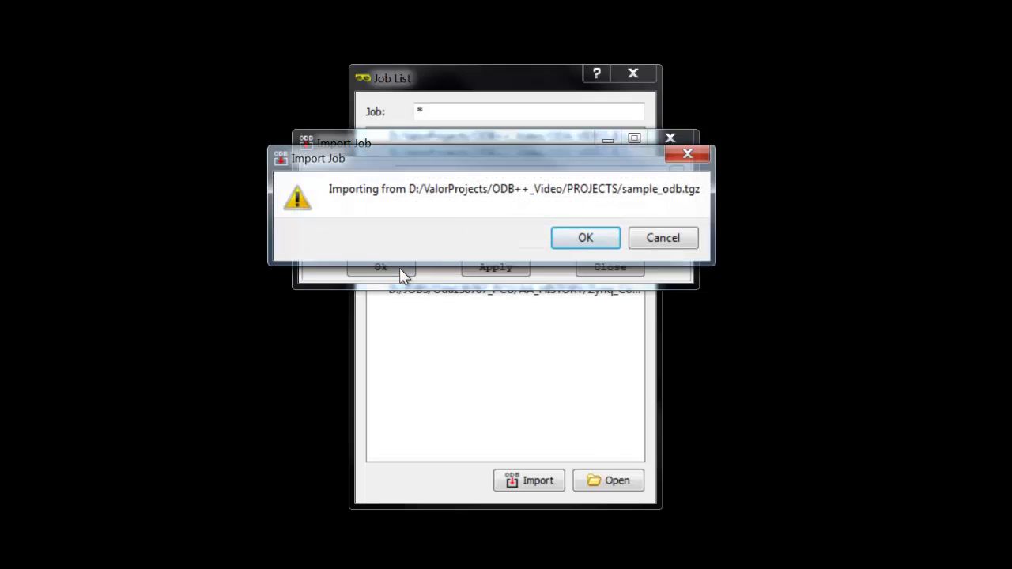
left_click(571, 240)
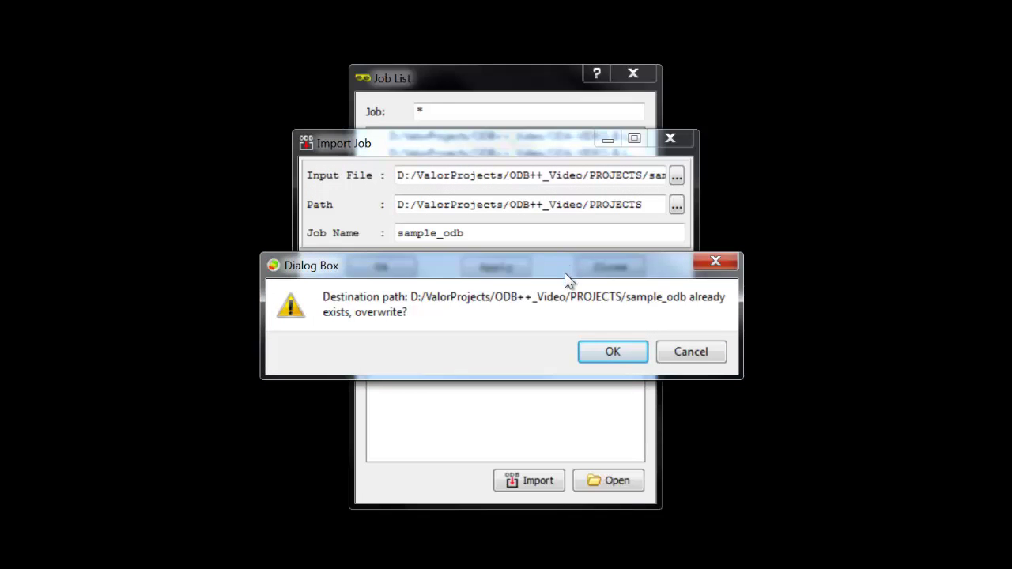
left_click(613, 358)
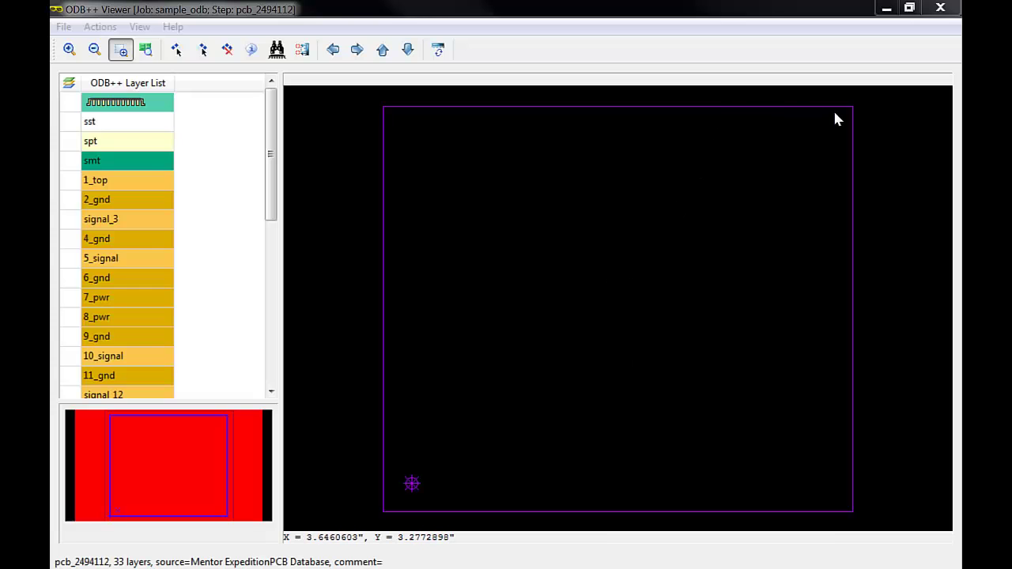
left_click(852, 508)
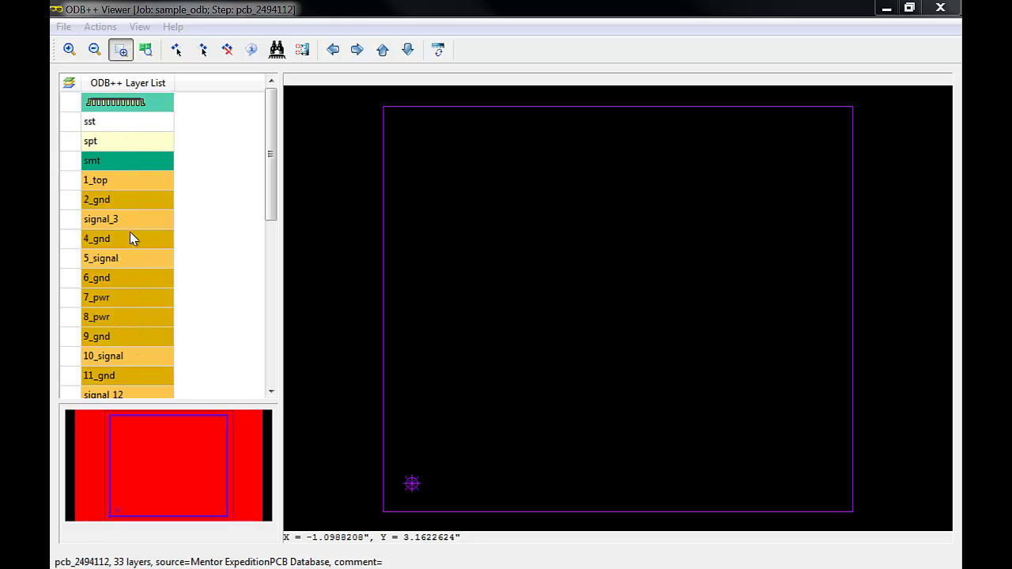
Toggle the comp, sst, spt, smt, 1_top, 2_gnd and signal_3 layers, ending with sst off.
left_click(129, 105)
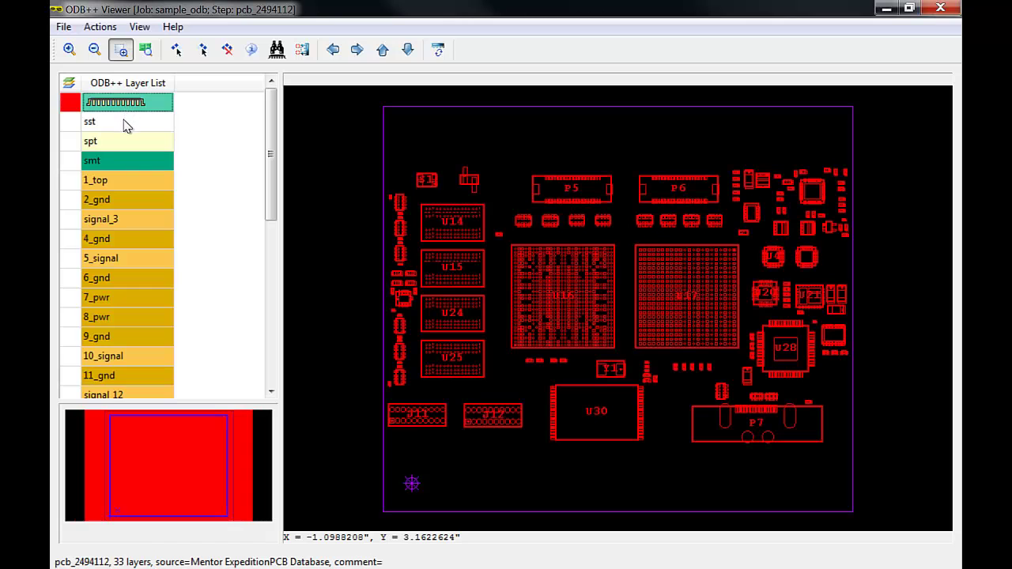
left_click(124, 127)
left_click(123, 143)
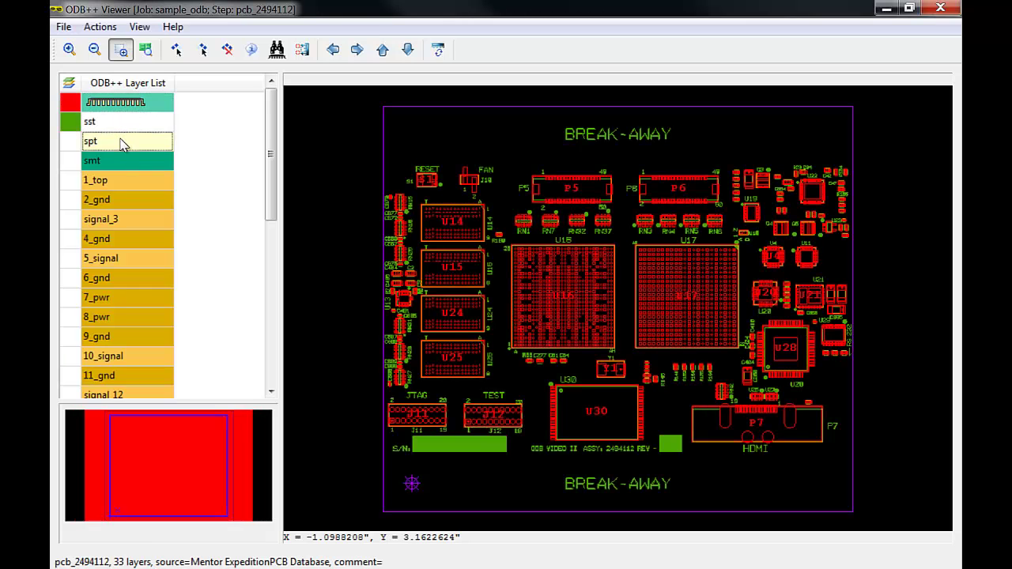
left_click(121, 163)
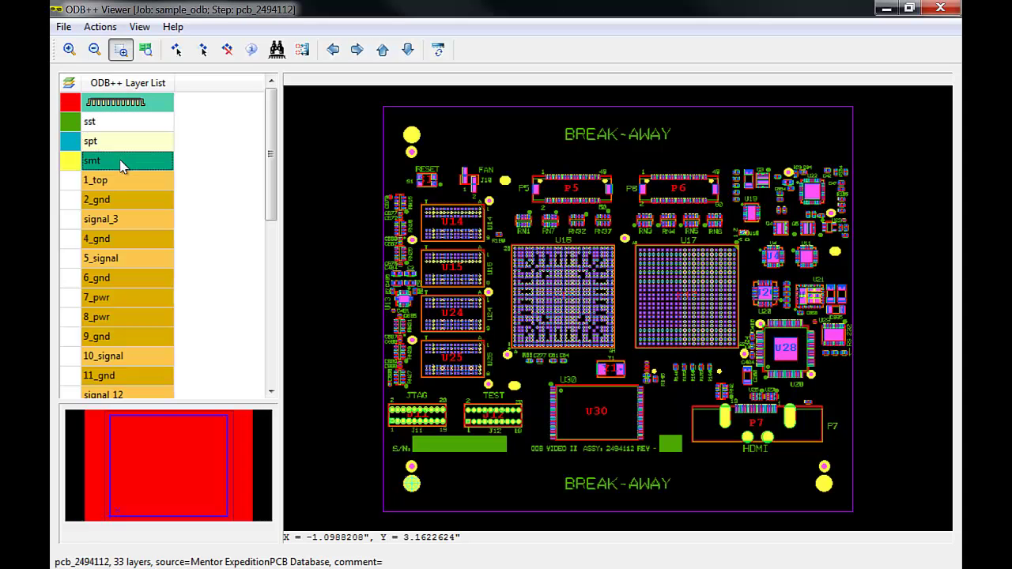
left_click(118, 179)
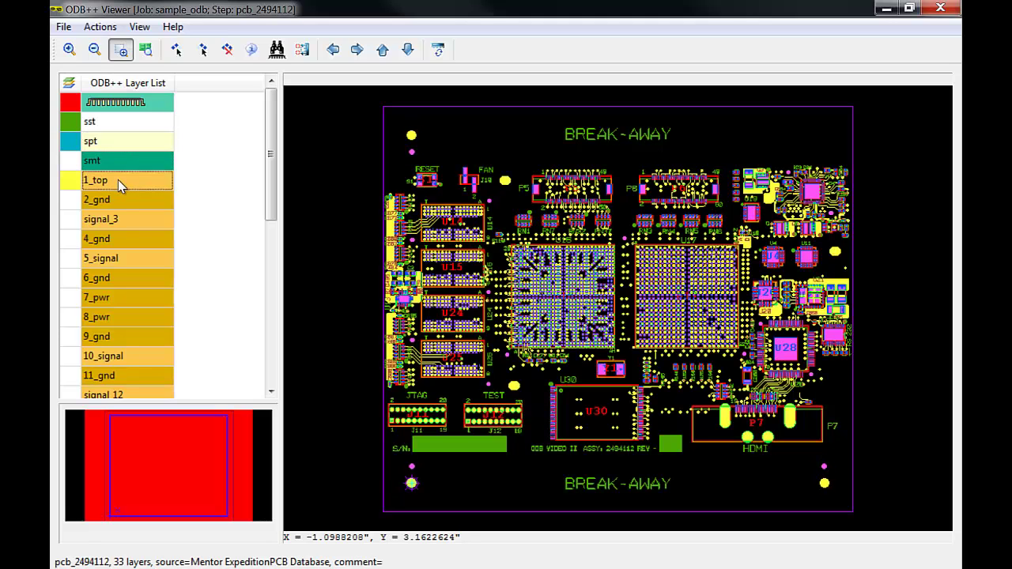
left_click(119, 198)
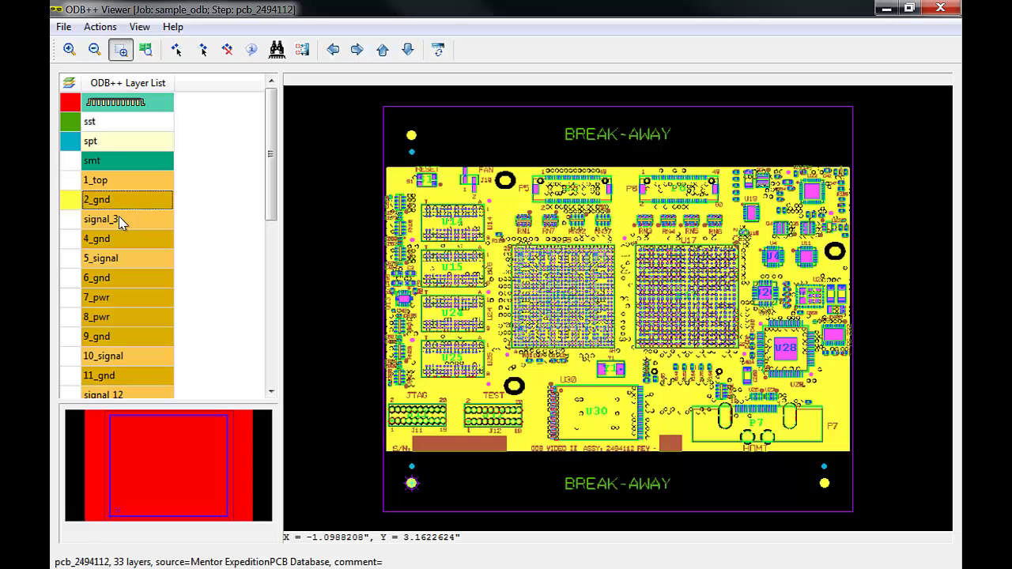
left_click(119, 218)
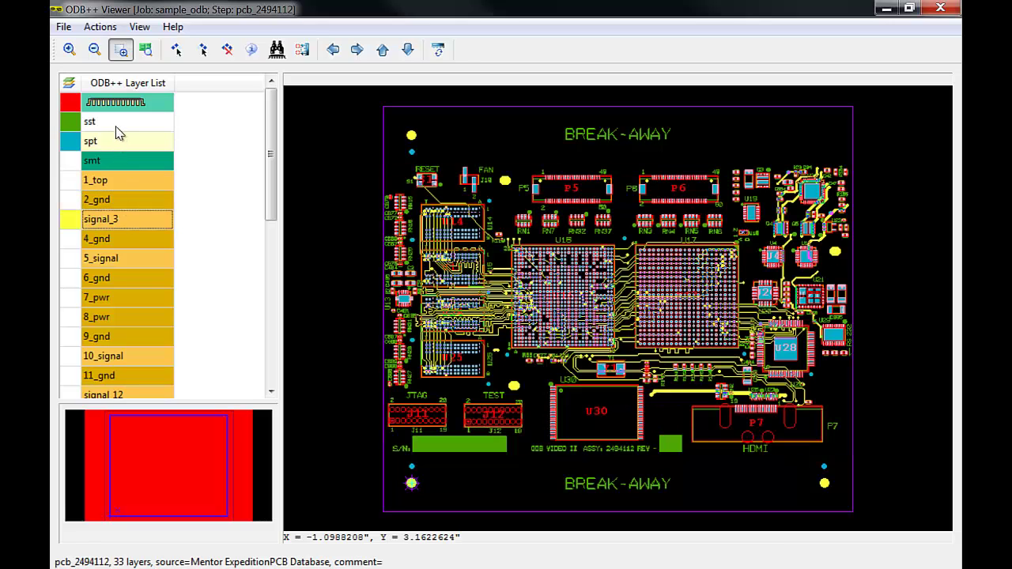
left_click(116, 127)
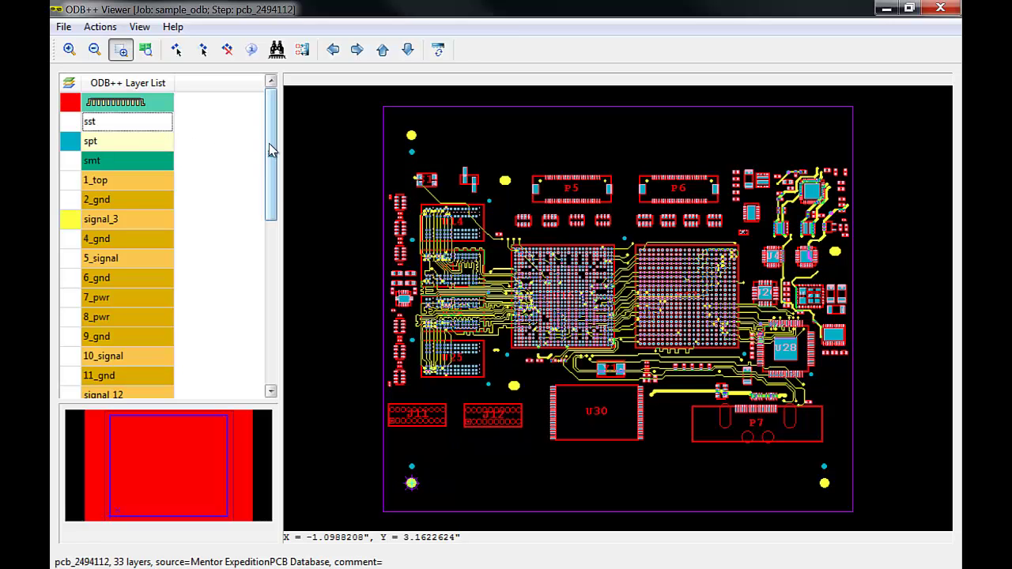
Flash the d_1_14 drill holes on and off, then turn the signal_3 layer off.
left_click_drag(269, 149, 444, 317)
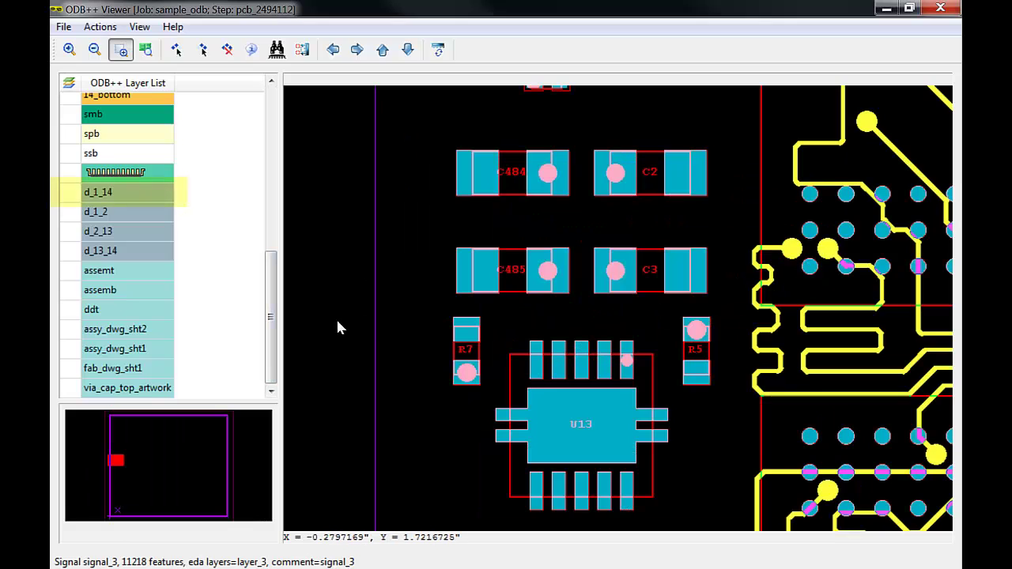
left_click(134, 195)
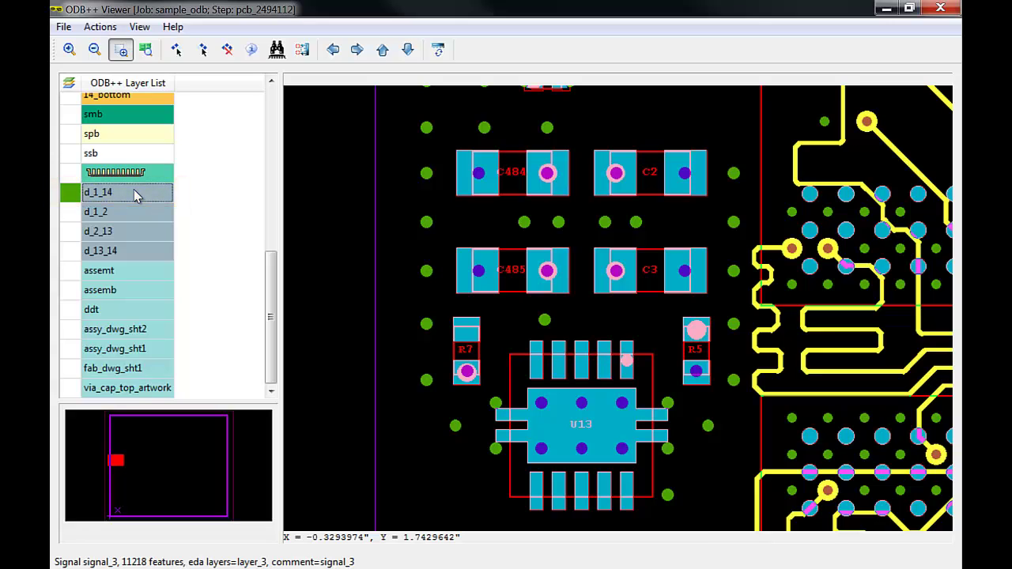
left_click(133, 195)
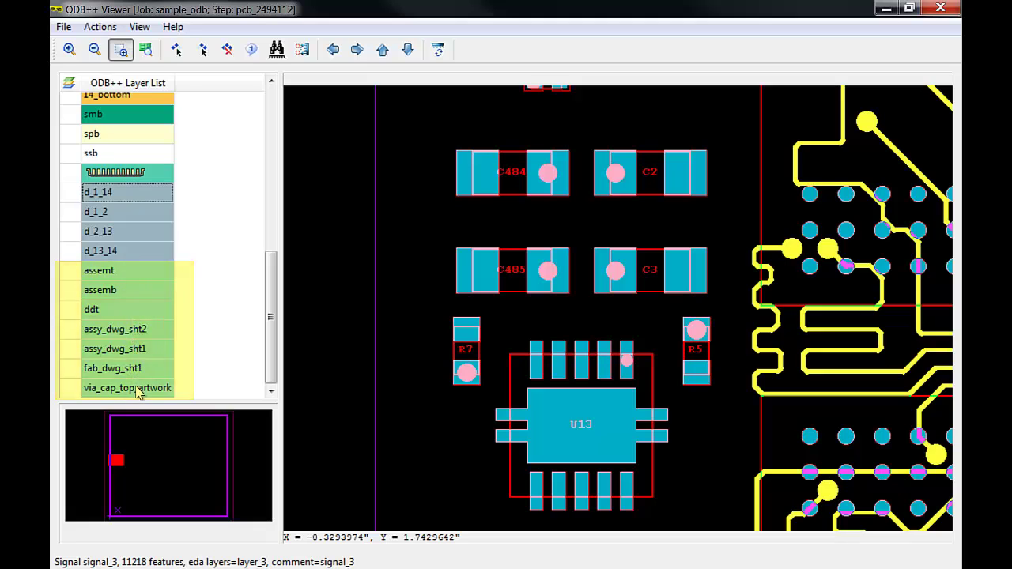
scroll(133, 145, "up", 6)
left_click(124, 220)
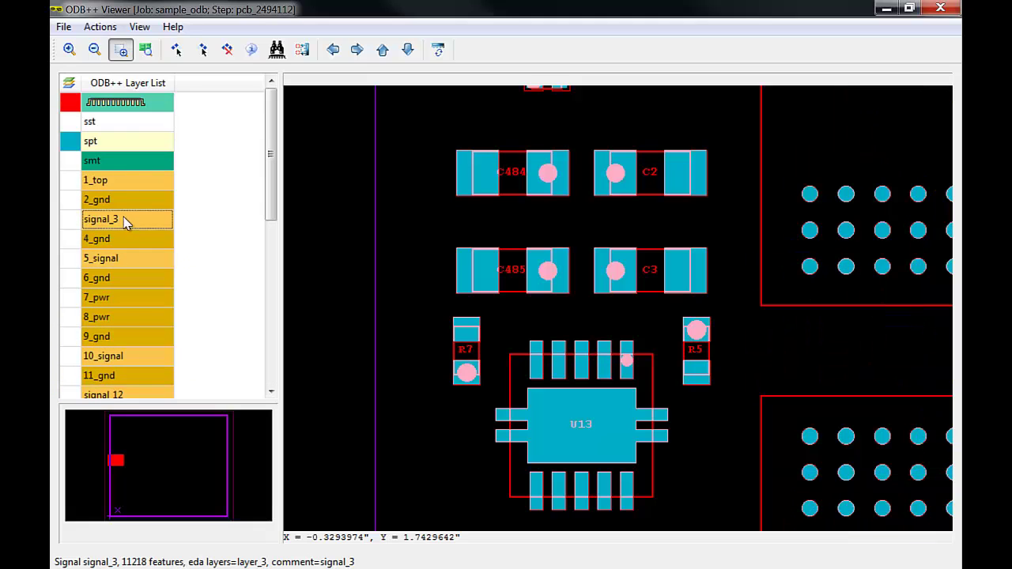
Hide spt and the component layer, then stack 1_top, signal_3, 5_signal and 7_pwr.
left_click(112, 142)
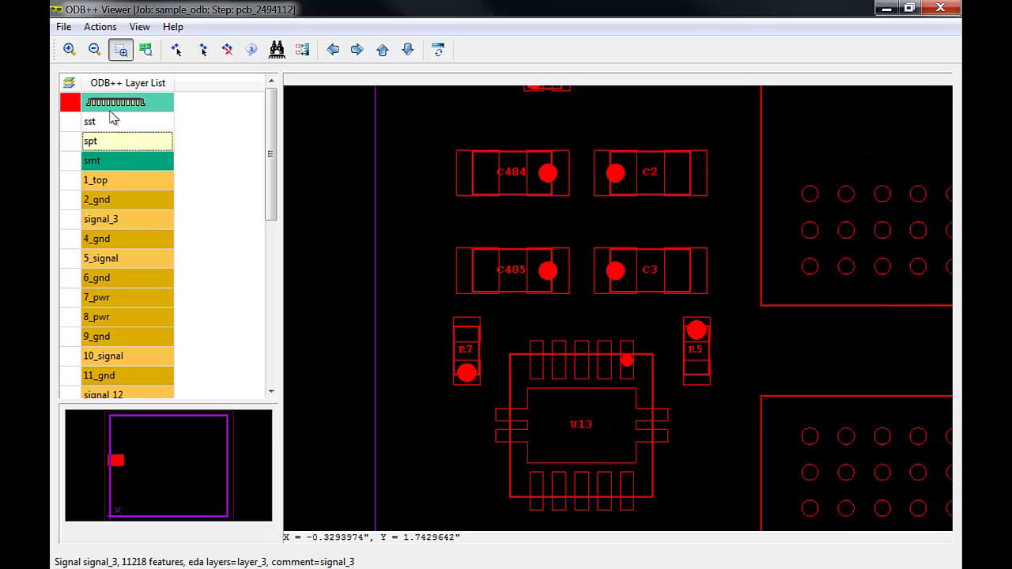
left_click(111, 109)
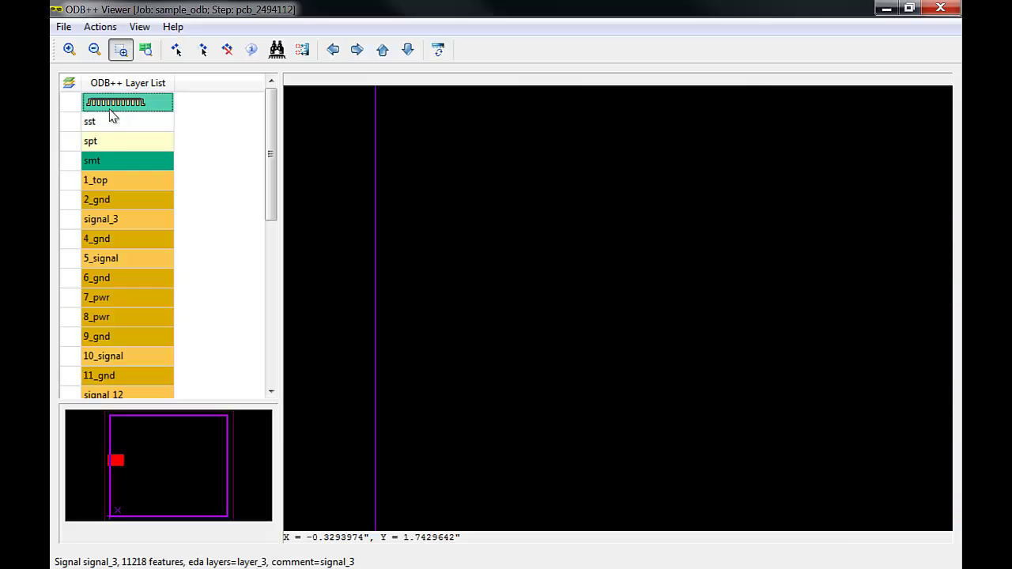
left_click(106, 180)
left_click(106, 219)
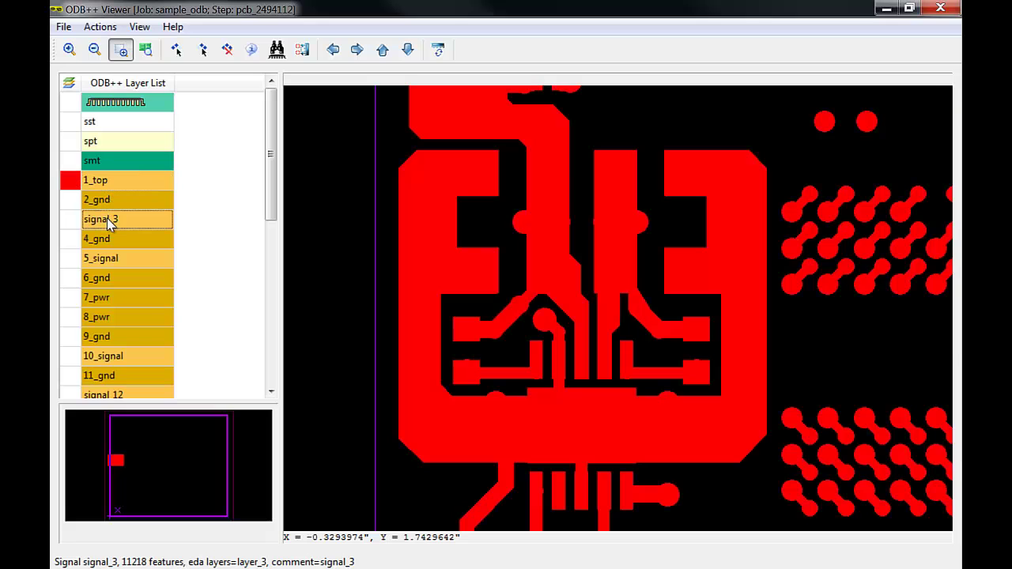
left_click(106, 259)
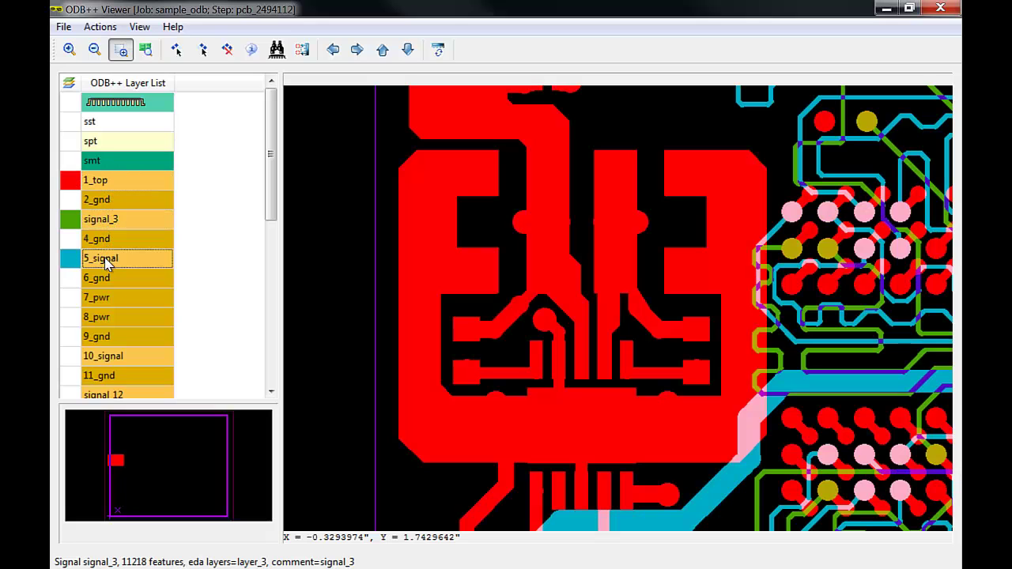
left_click(105, 298)
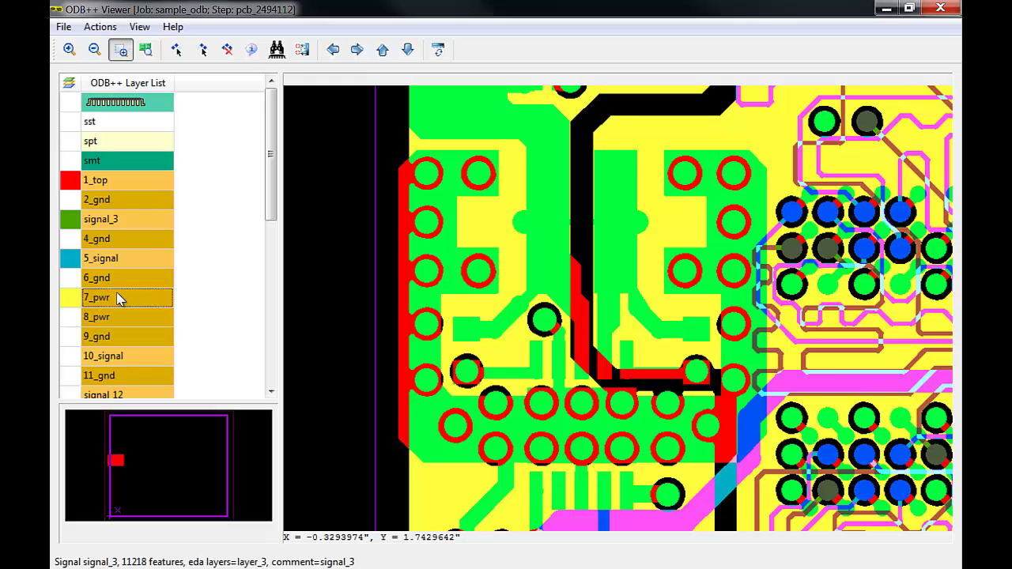
Turn off 7_pwr, 5_signal, signal_3 and 1_top, leaving only the top component outlines.
left_click(116, 297)
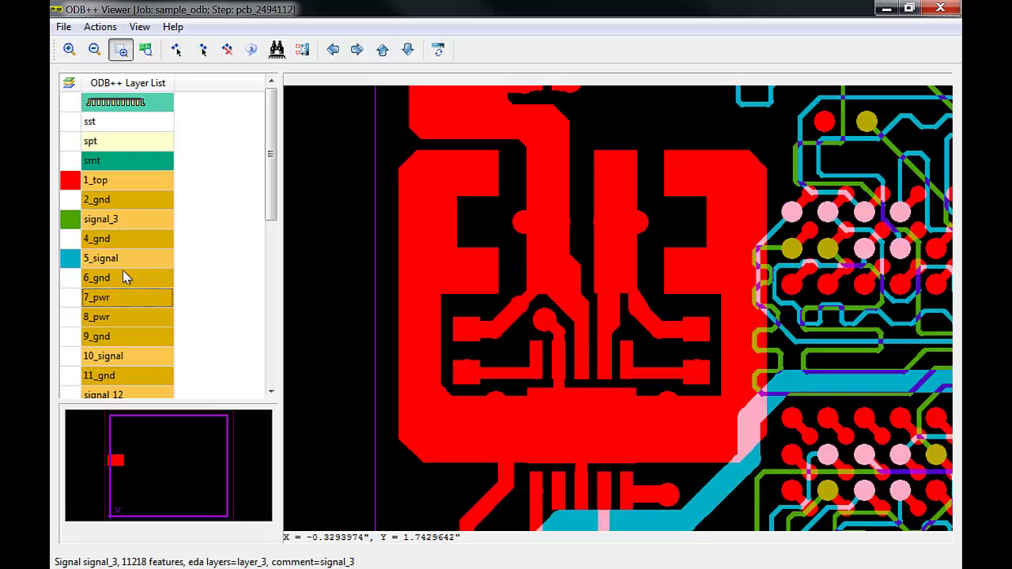
left_click(120, 259)
left_click(122, 219)
left_click(120, 180)
left_click(118, 103)
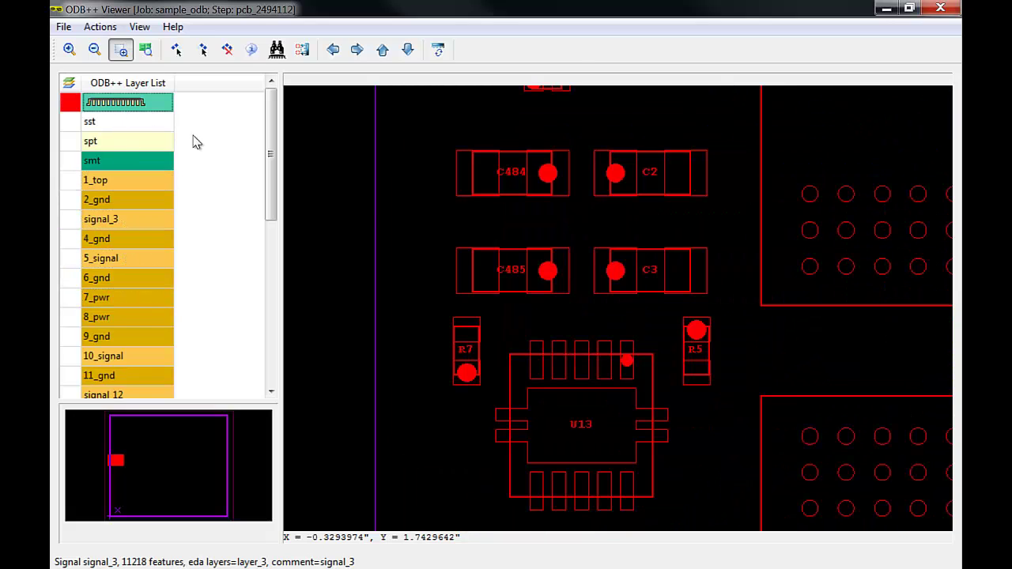
Zoom in and out, pan toward U24 and back toward RN26/RN27, then fit the whole board.
key("Page_Up")
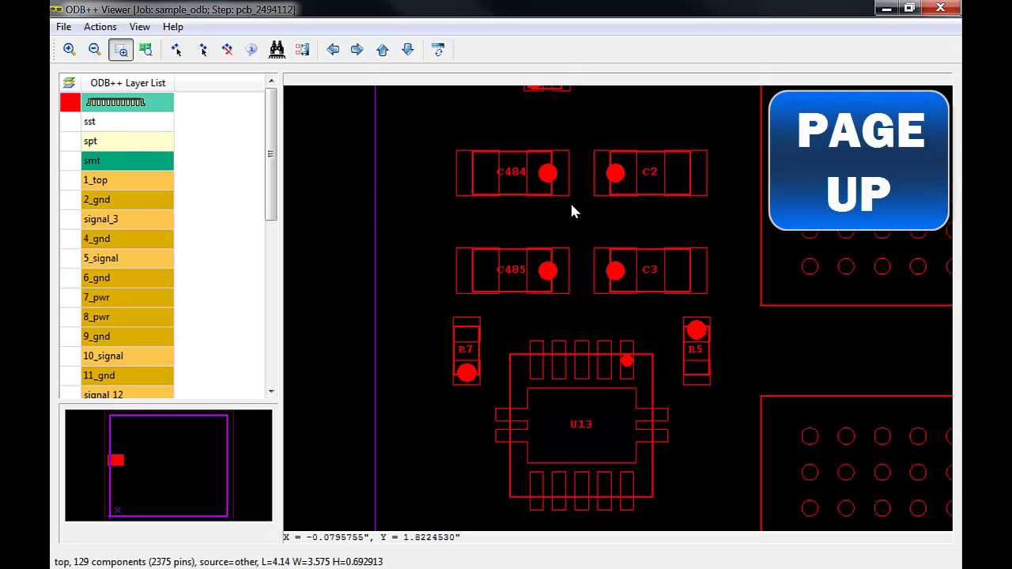
key("Page_Down")
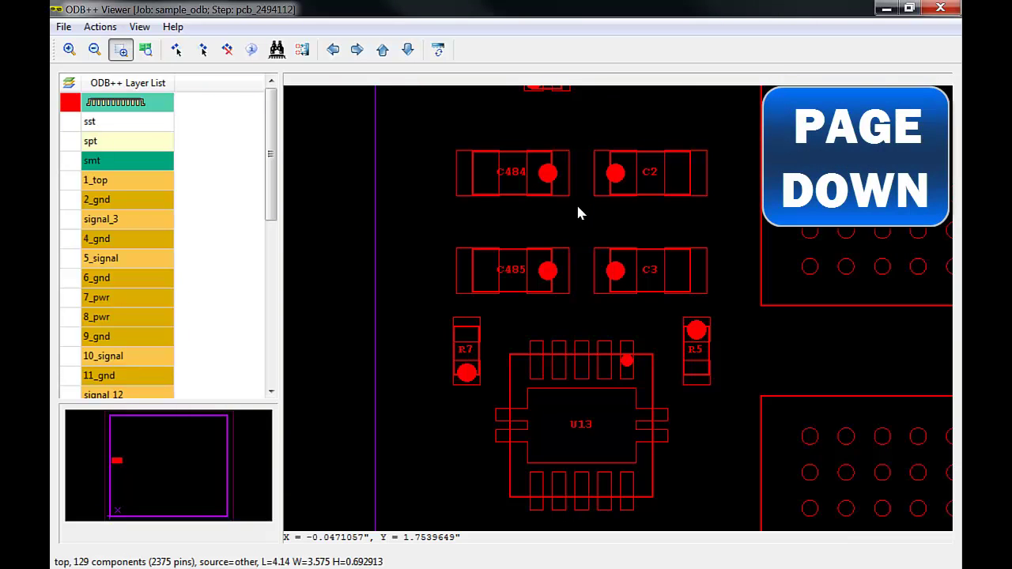
key("Right")
key("Up")
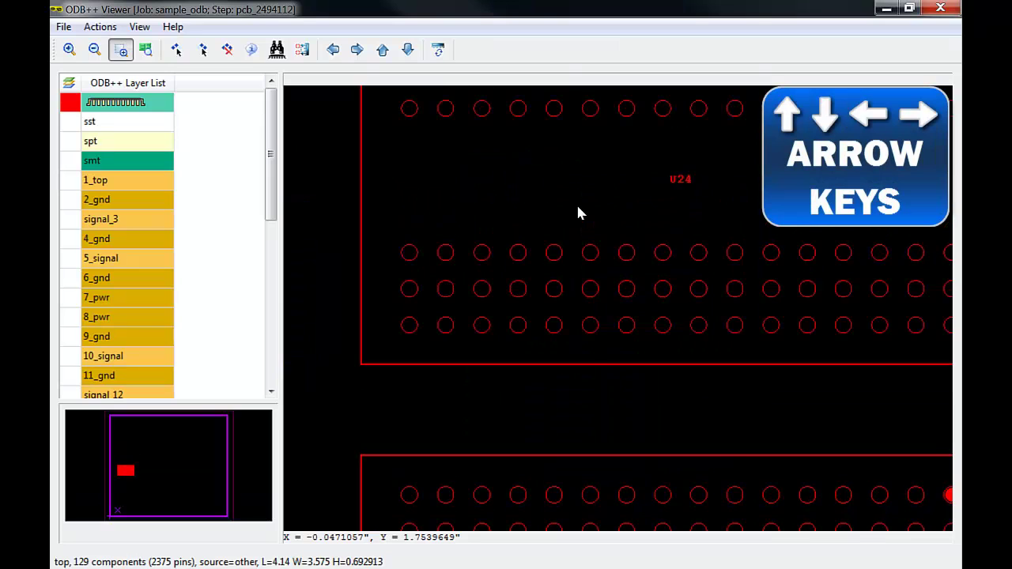
key("Up")
key("Left")
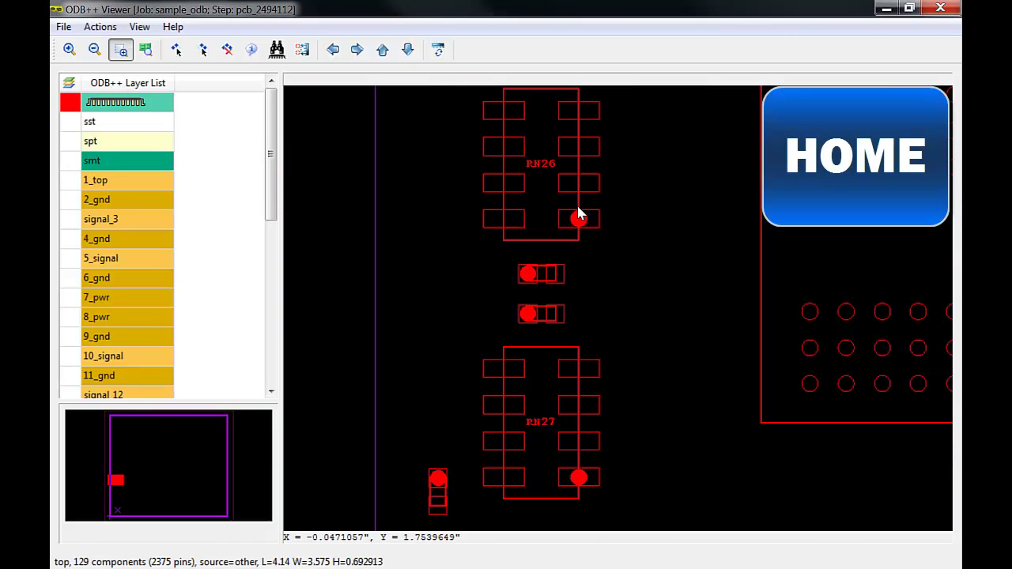
key("Home")
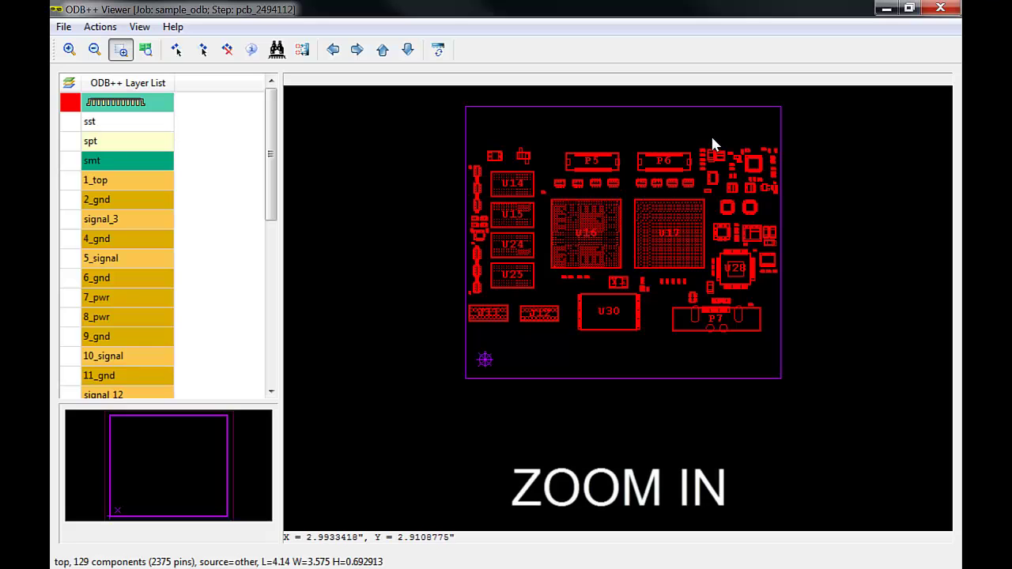
Zoom into the U4/U11 area and between U17 and U28, panning past U28 over to U20.
left_click_drag(663, 190, 756, 136)
left_click_drag(684, 182, 767, 264)
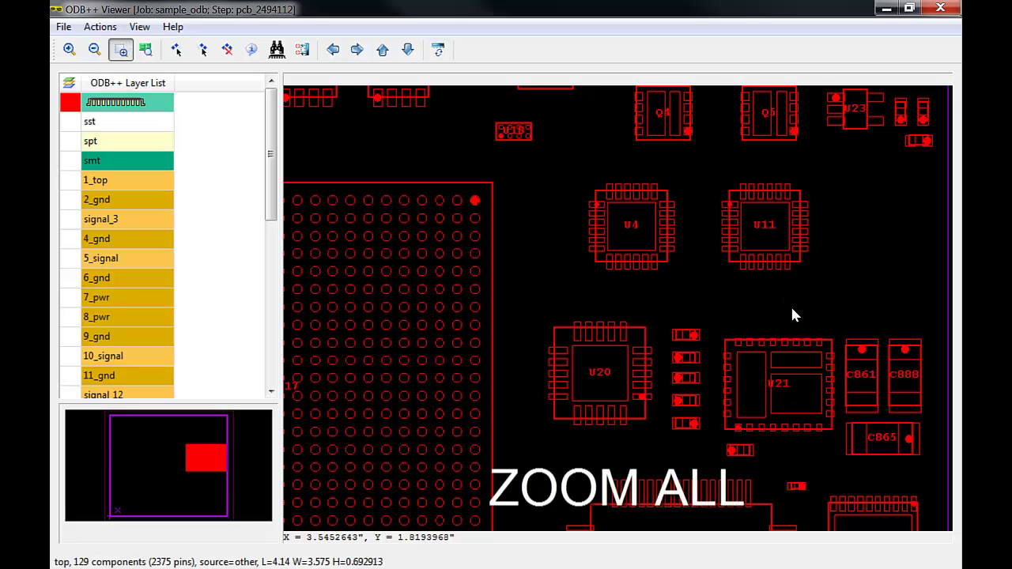
left_click_drag(791, 305, 593, 99)
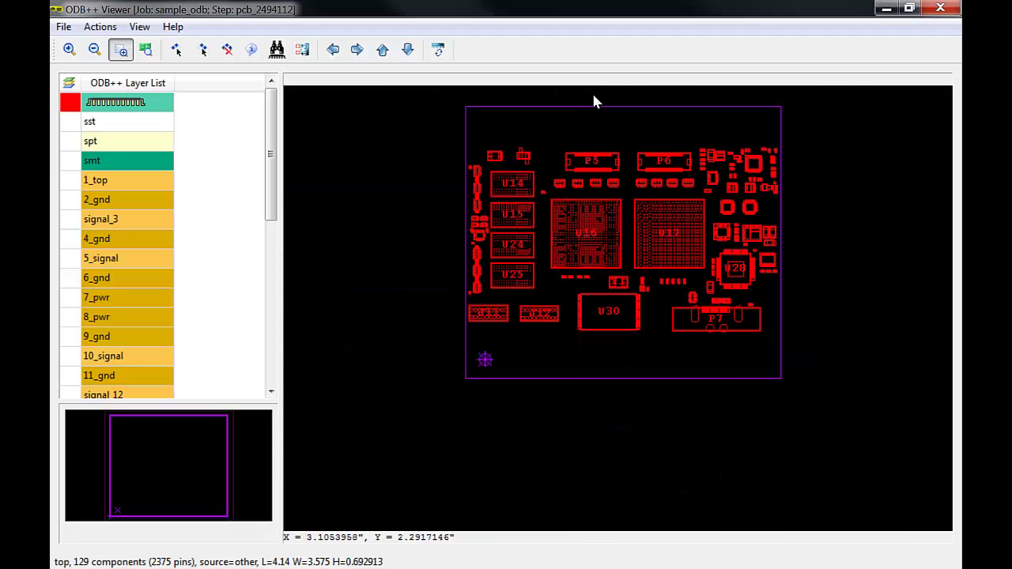
left_click_drag(672, 258, 733, 293)
middle_click(924, 221)
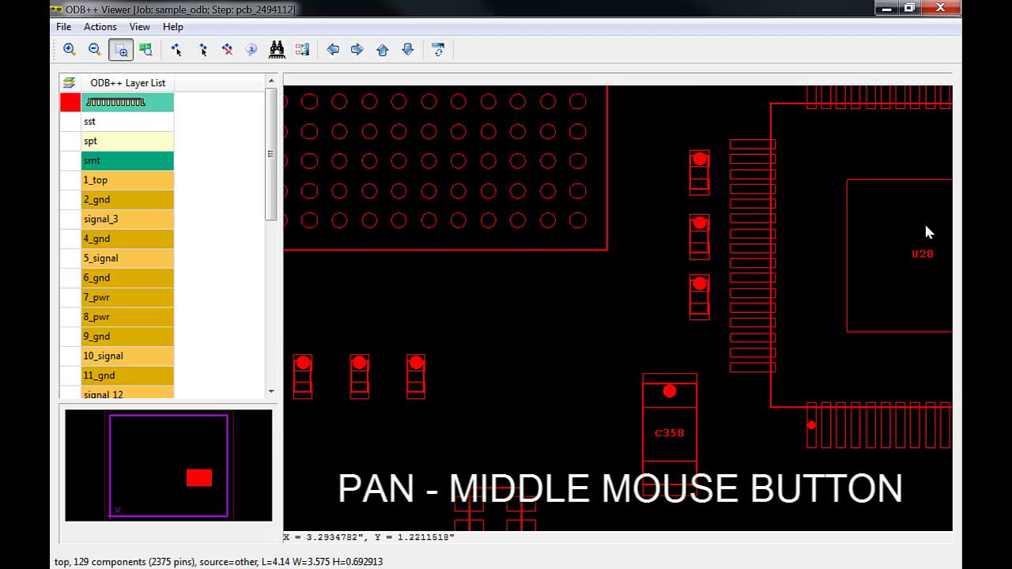
middle_click(875, 111)
middle_click(834, 103)
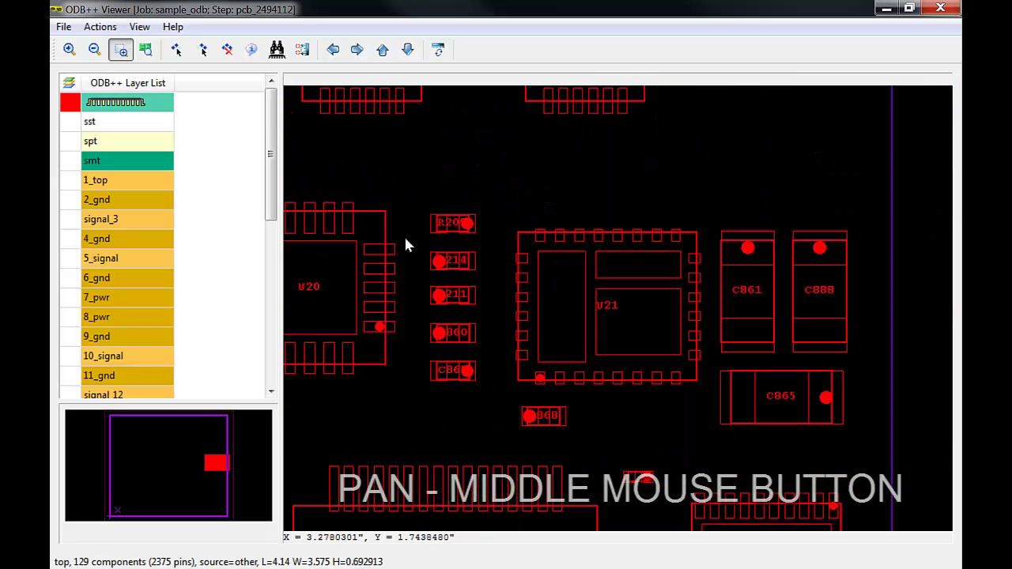
middle_click(307, 278)
Zoom near connector J12, then use Zoom area in the overview to frame the P7 region.
mouse_move(448, 485)
left_mouse_down()
mouse_move(511, 296)
mouse_move(585, 347)
left_mouse_up()
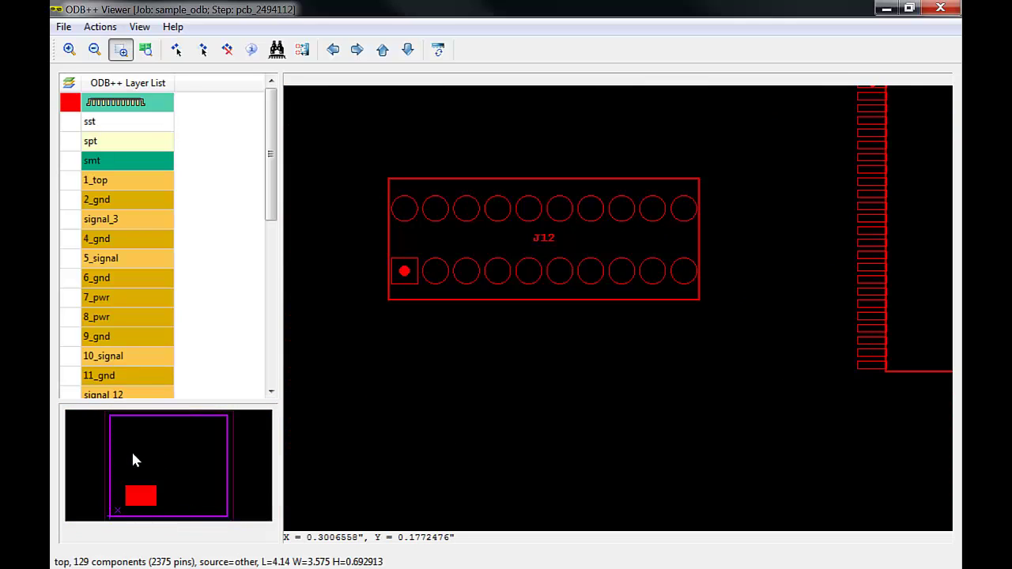
right_click(313, 447)
left_click(359, 454)
left_click_drag(224, 449, 231, 520)
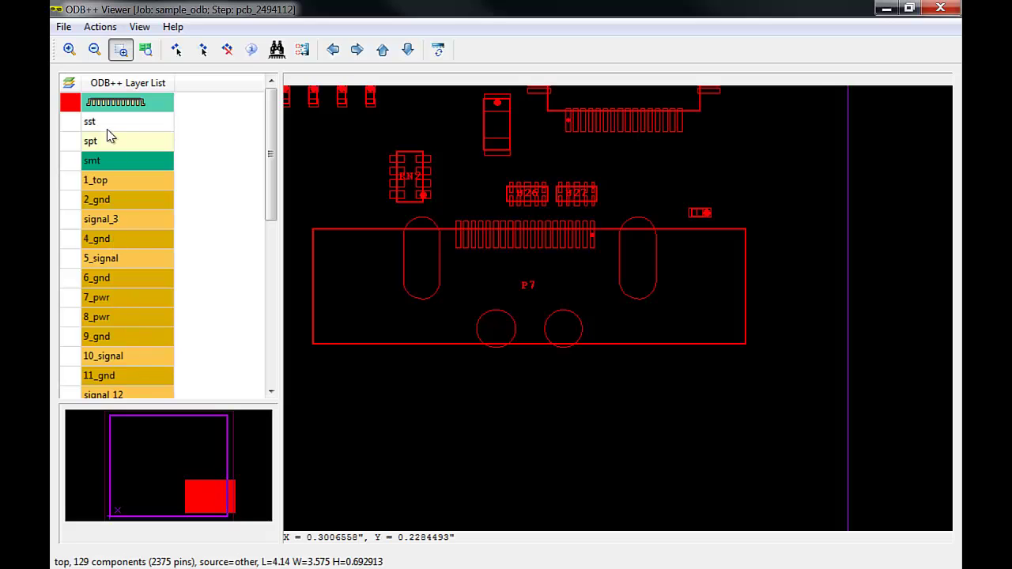
Show the 1_top copper around P7, briefly overlaying smt and 2_gnd and toggling the component layer.
left_click(109, 110)
left_click(100, 181)
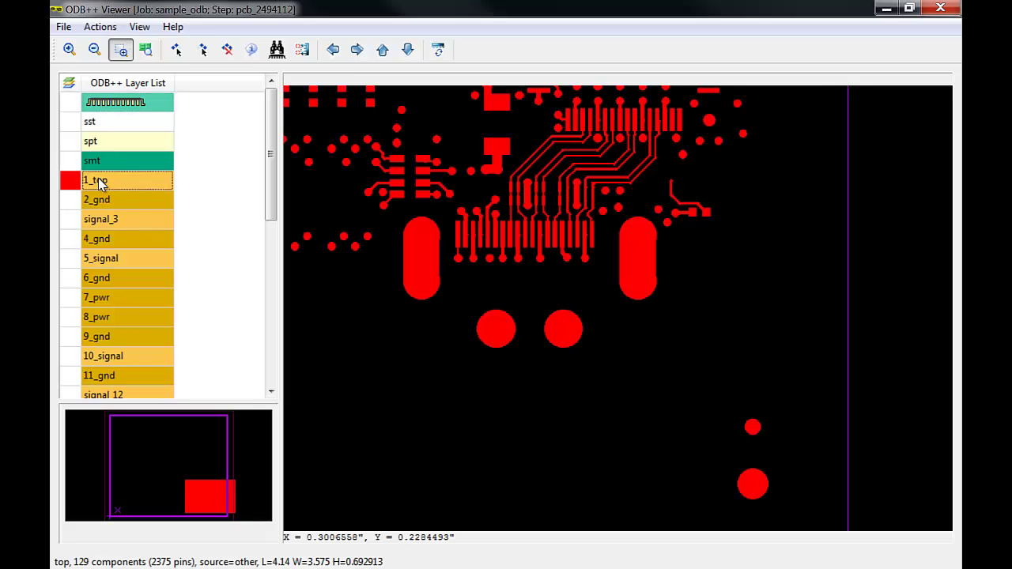
left_click(99, 162)
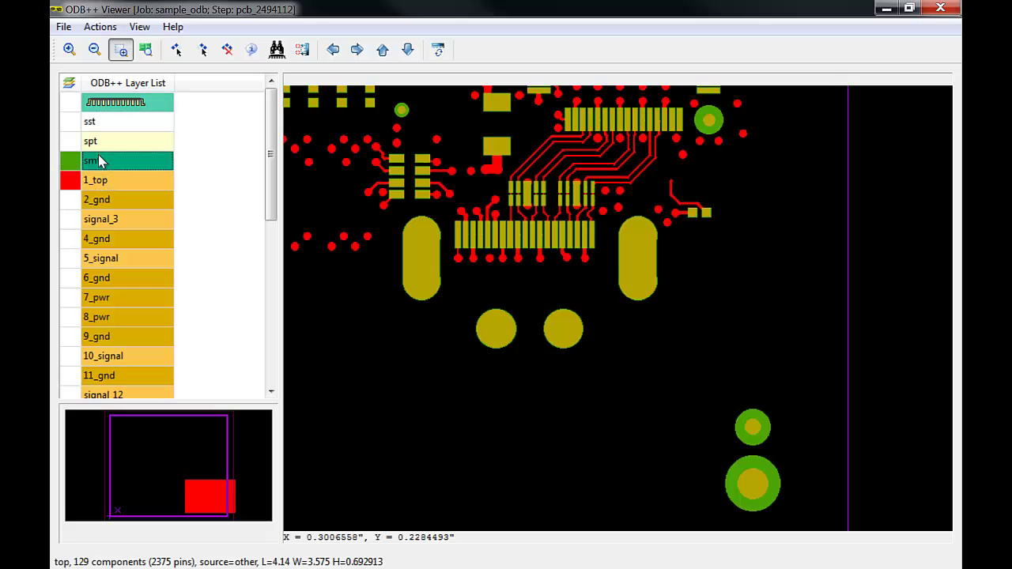
left_click(95, 200)
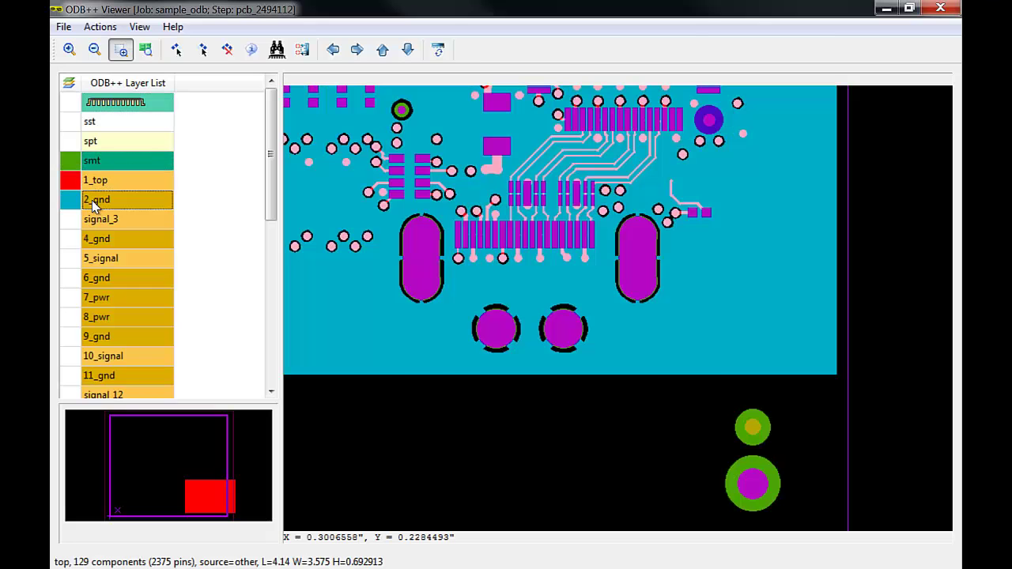
left_click(94, 203)
left_click(96, 163)
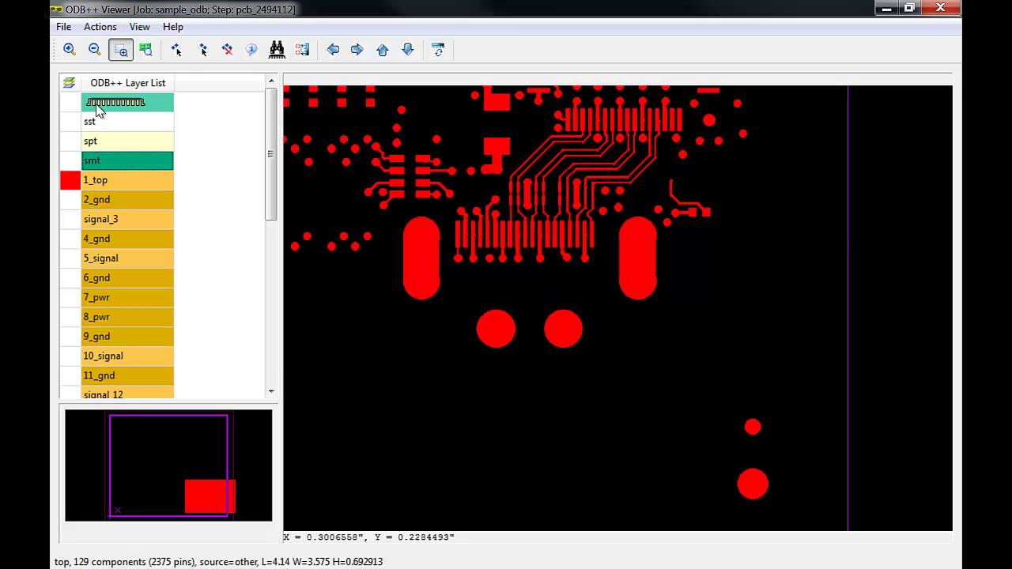
left_click(97, 108)
Inspect feature properties of the oval pad near P7 and via #1532 (HDMI_RXA_SCL), then close them.
left_click(174, 50)
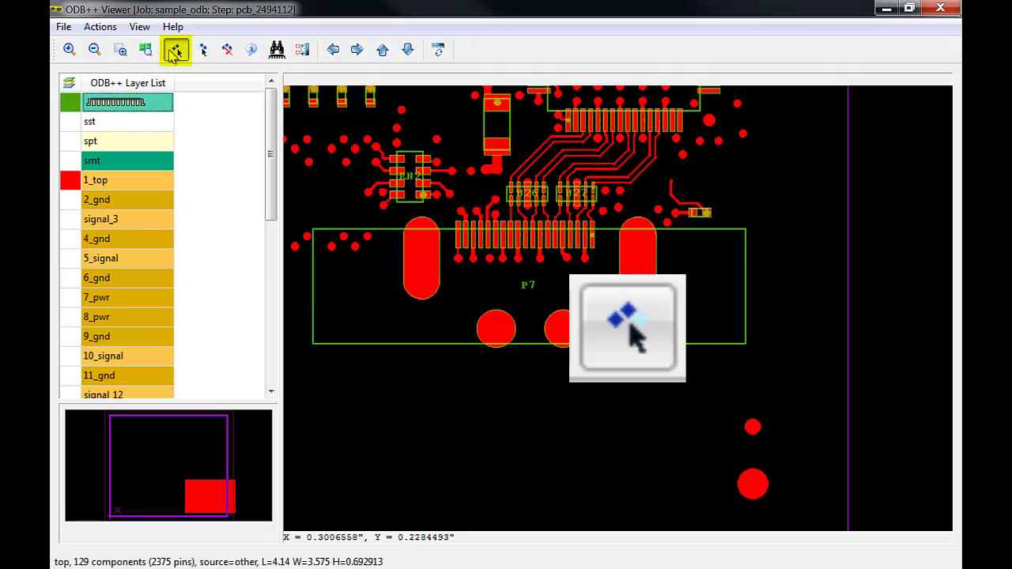
left_click(415, 252)
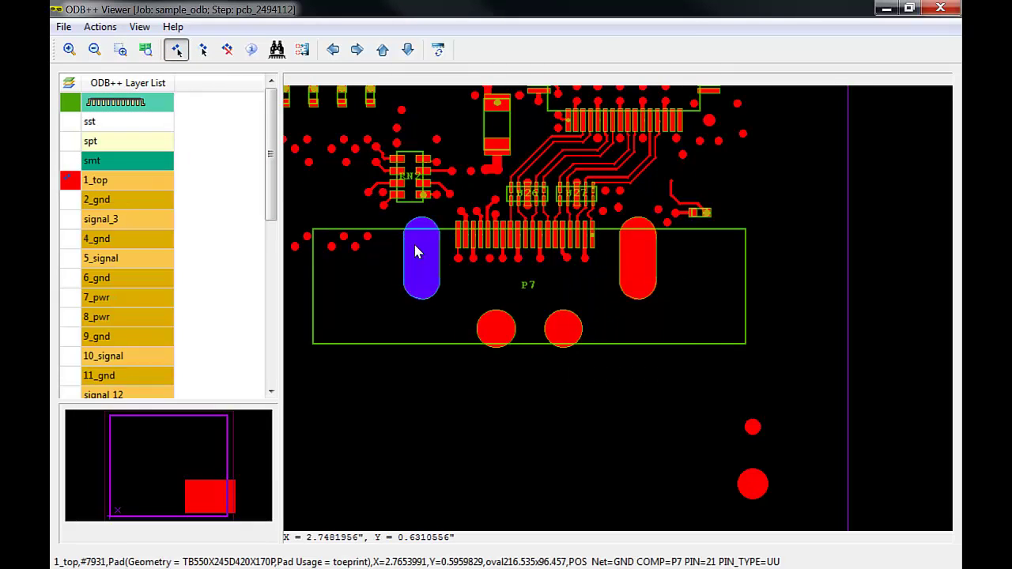
left_click(249, 57)
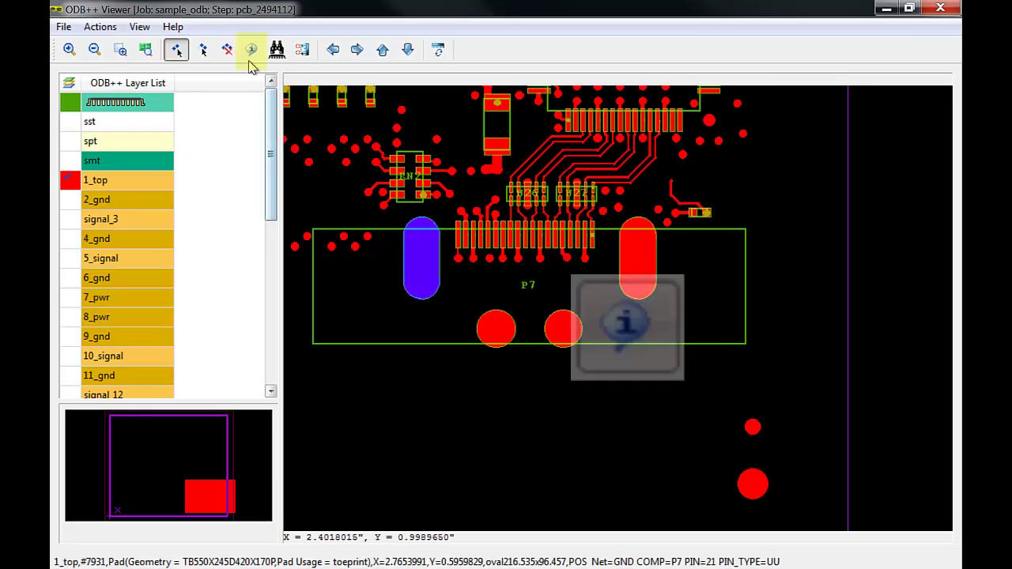
left_click(249, 59)
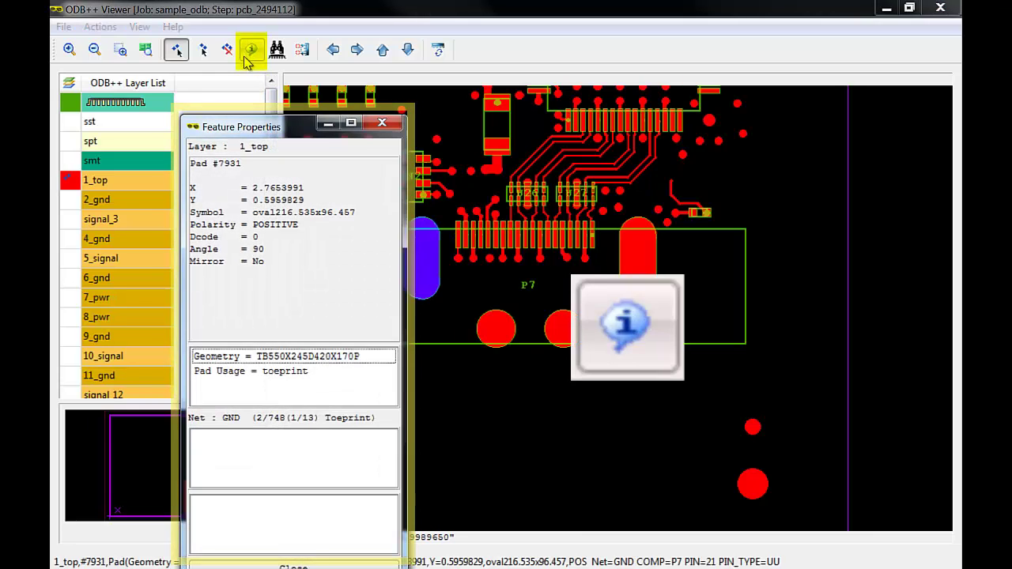
left_click_drag(241, 131, 237, 93)
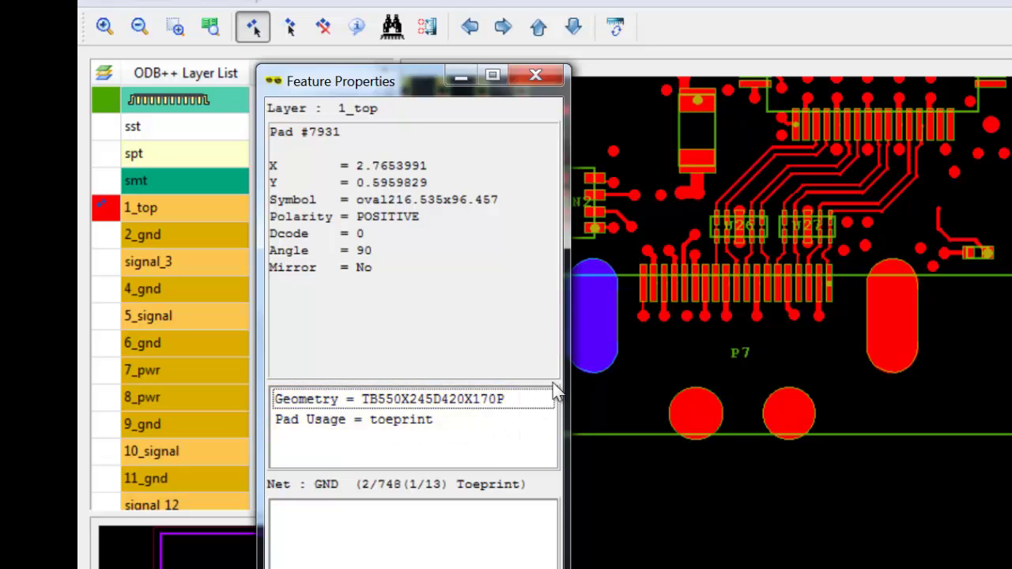
left_click(640, 289)
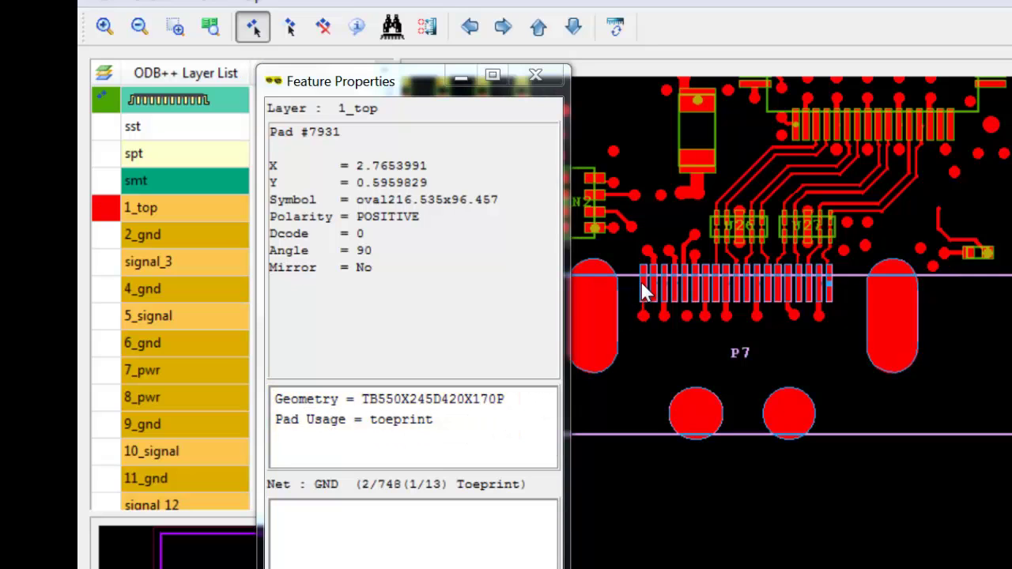
left_click(694, 231)
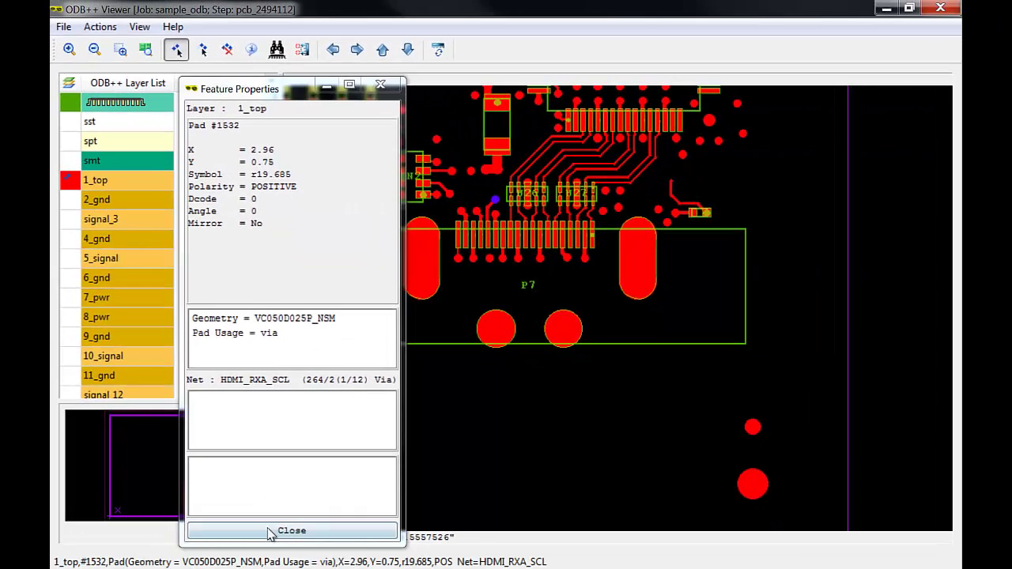
left_click(270, 534)
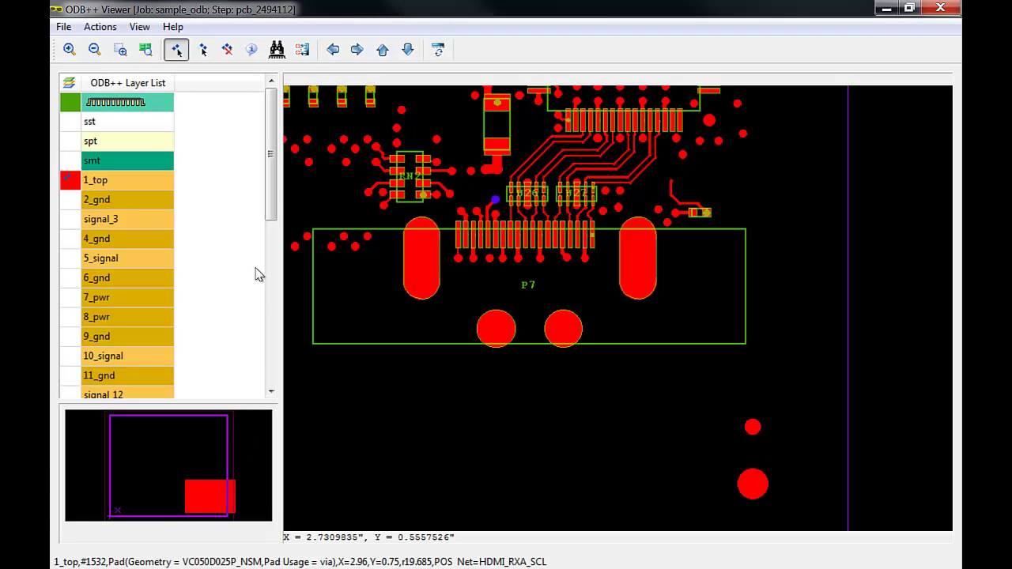
Measure the span across connector P7, reading D = 1.181496.
left_click(302, 50)
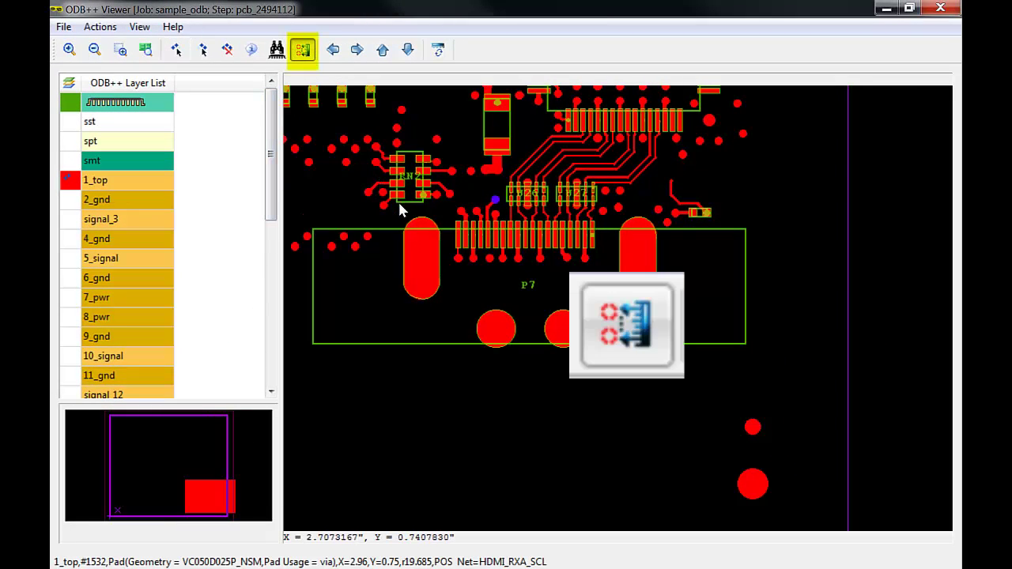
mouse_move(399, 210)
left_mouse_down()
mouse_move(329, 232)
mouse_move(569, 342)
mouse_move(746, 351)
left_mouse_up()
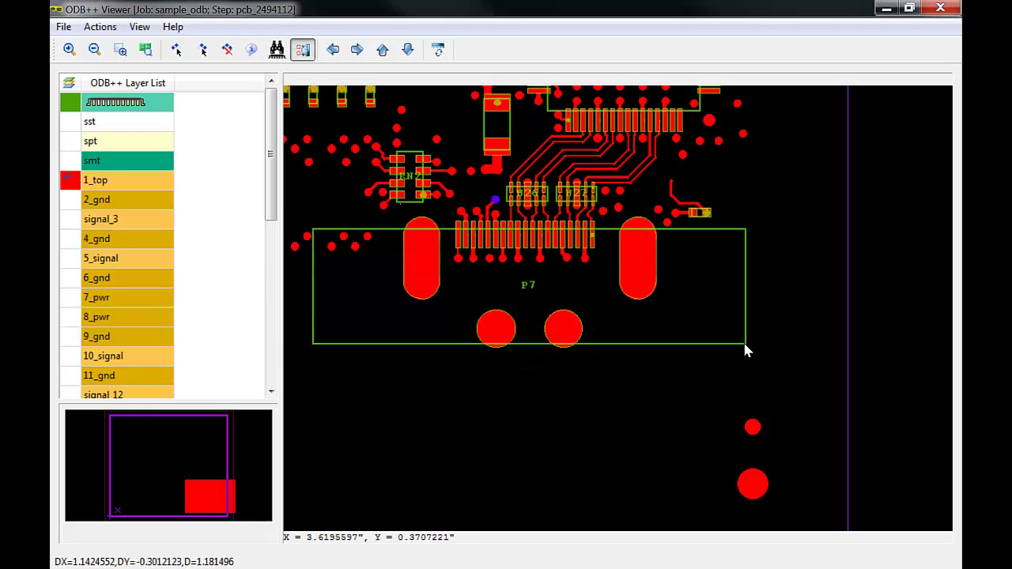
right_click(616, 378)
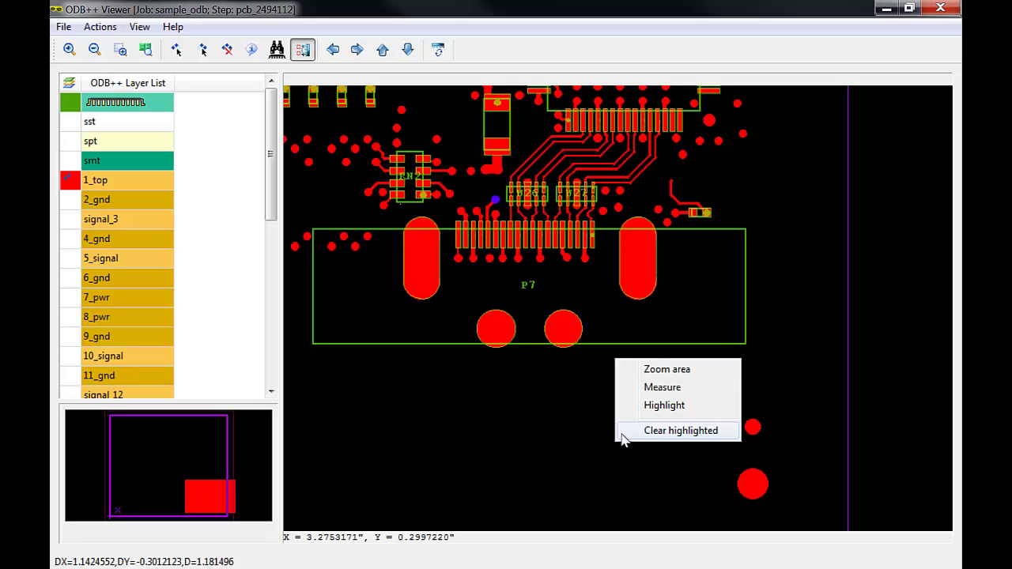
Clear the highlighted via and switch to feature/component highlighting mode.
left_click(672, 431)
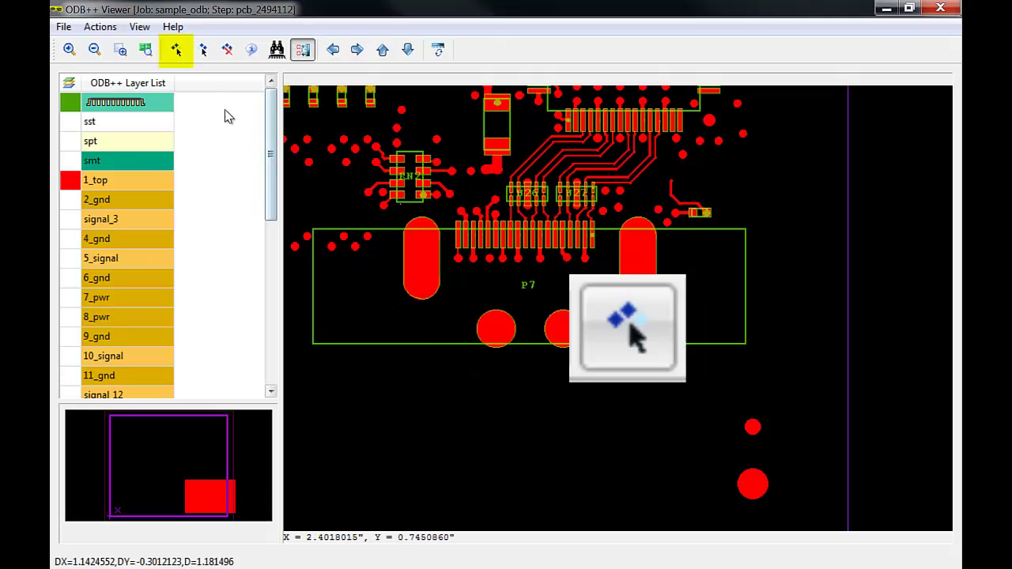
left_click(176, 52)
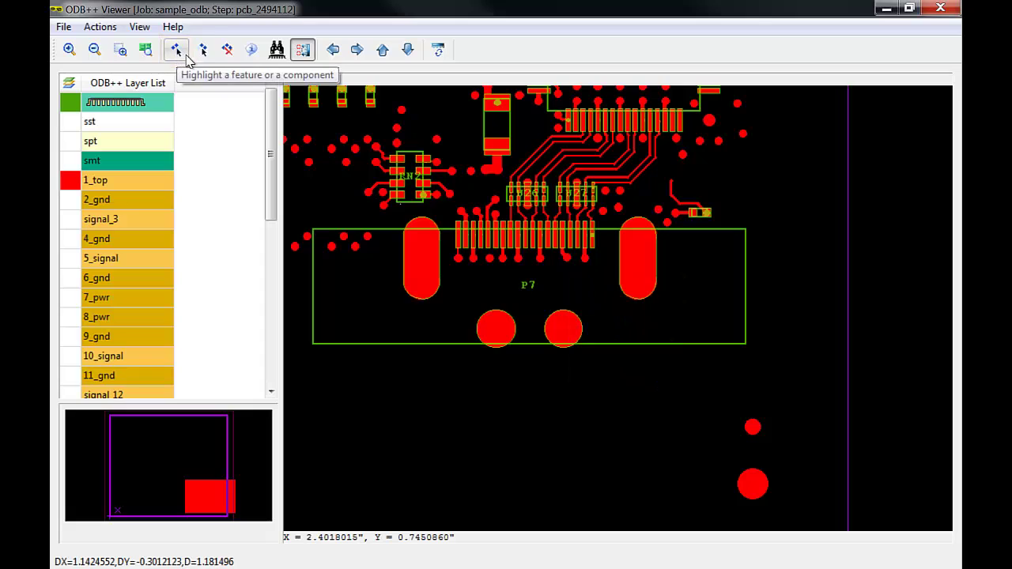
left_click(202, 55)
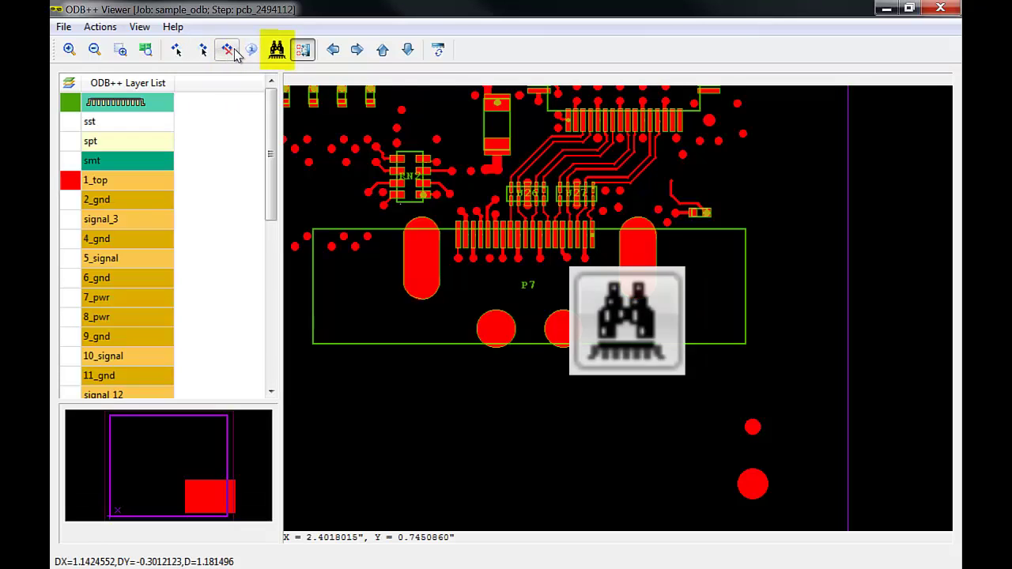
Hide layer 1_top and find component C3 by reference designator.
left_click(277, 51)
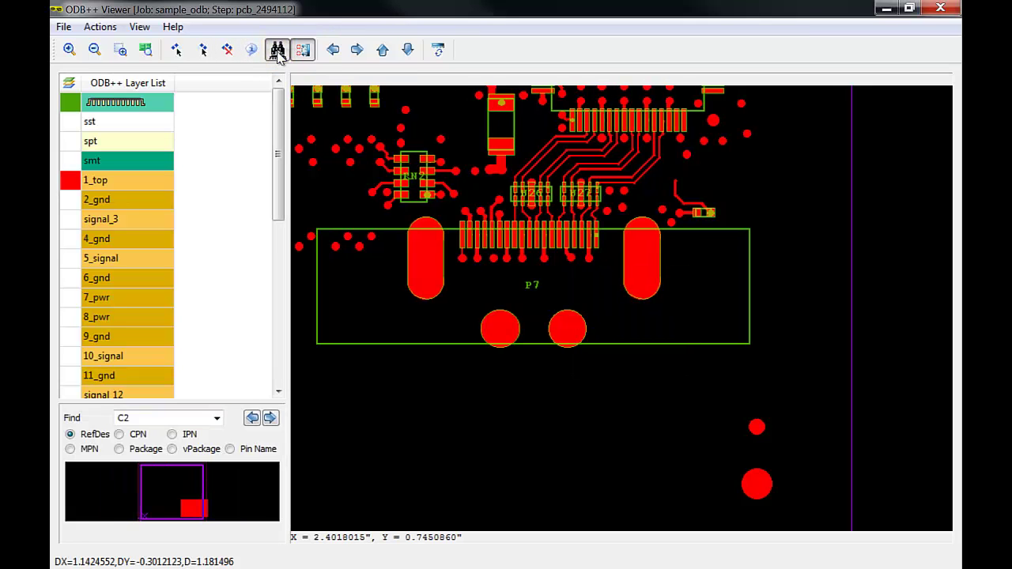
left_click(153, 180)
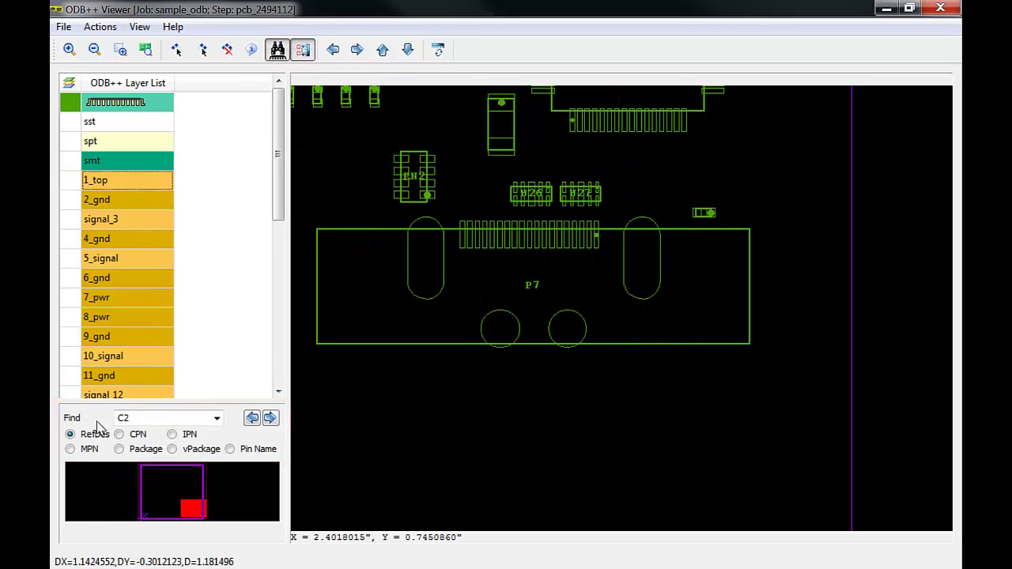
left_click(222, 495)
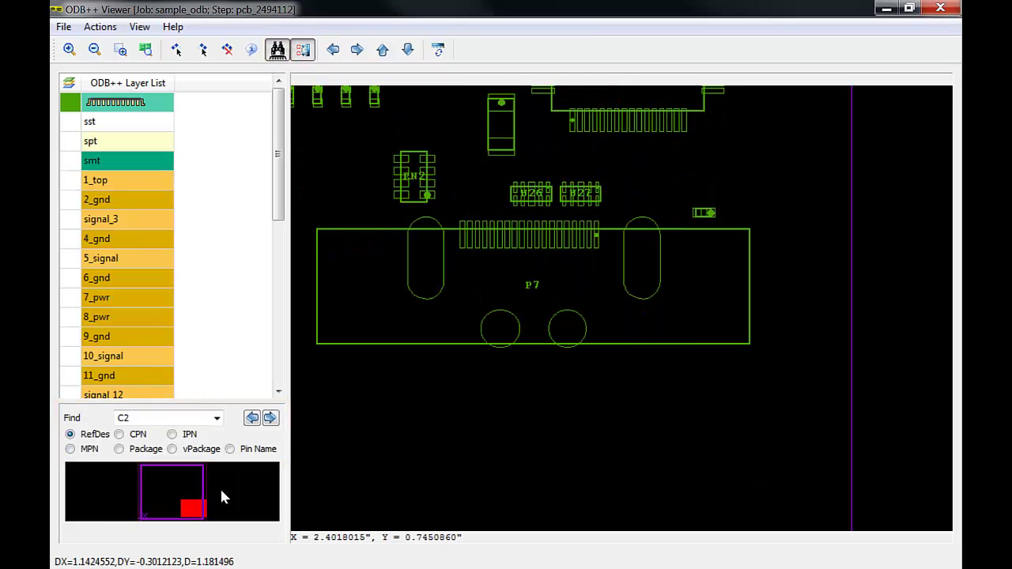
left_click(216, 419)
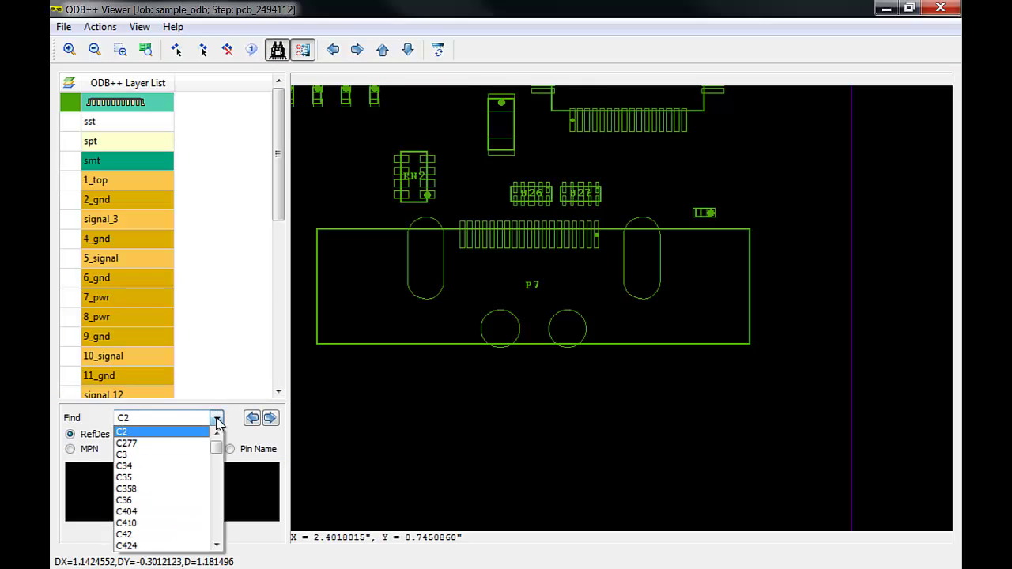
left_click(192, 455)
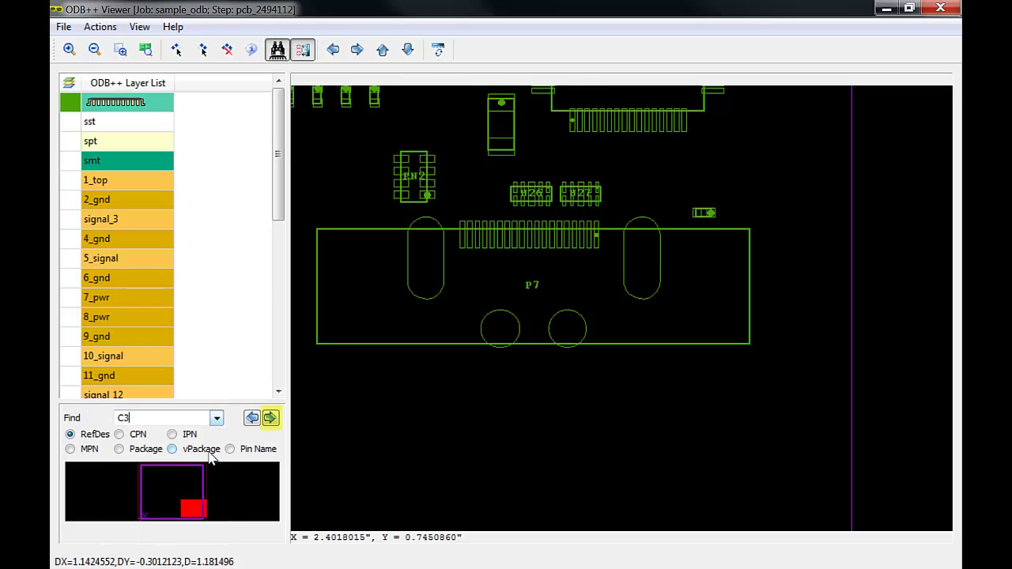
left_click(270, 418)
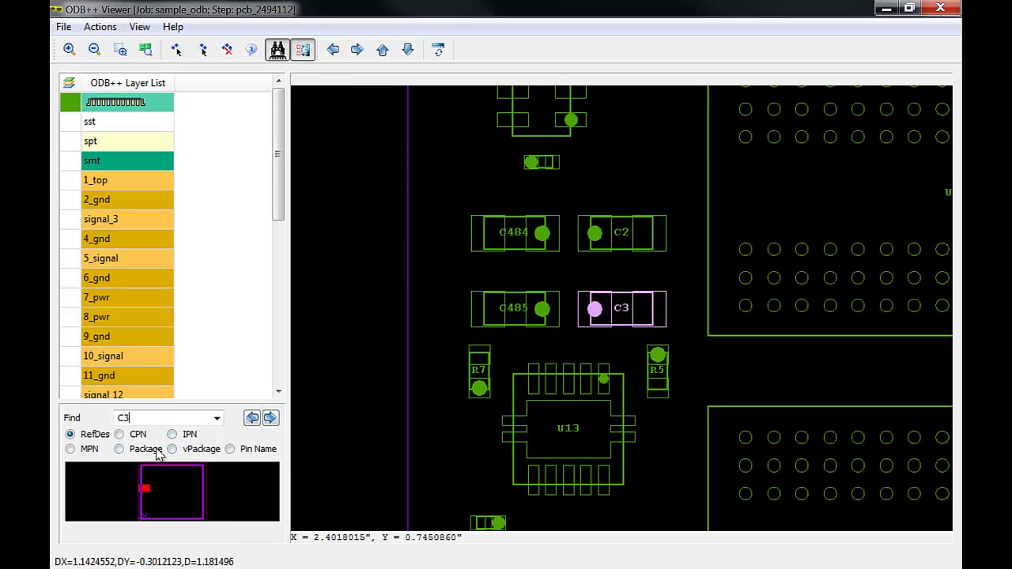
Search by package CAPC1608_IS0603N, then BGA50P2X4_8_090X190_YZPQ, locating U18.
left_click(119, 449)
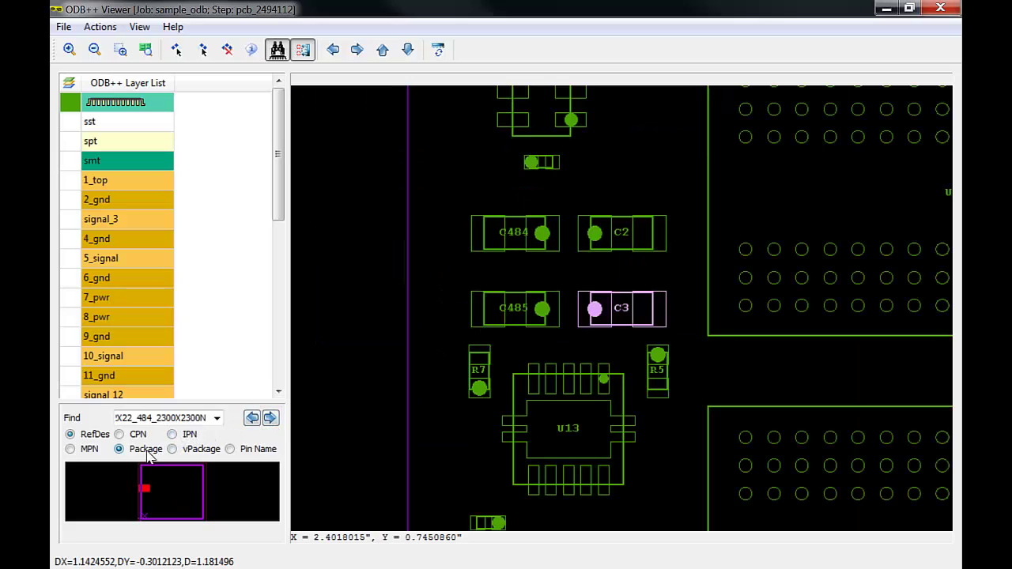
left_click(217, 418)
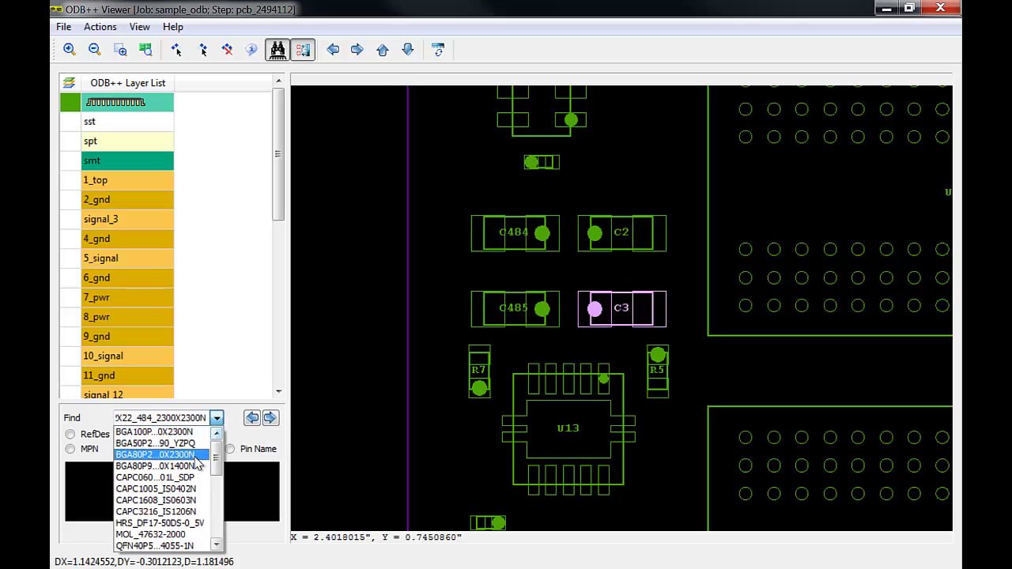
left_click(181, 502)
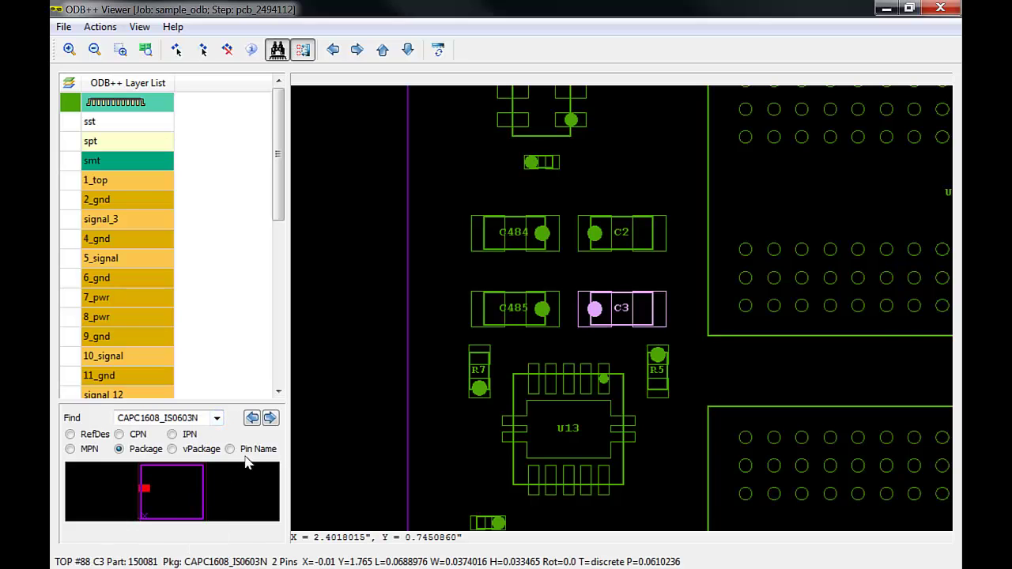
left_click(270, 419)
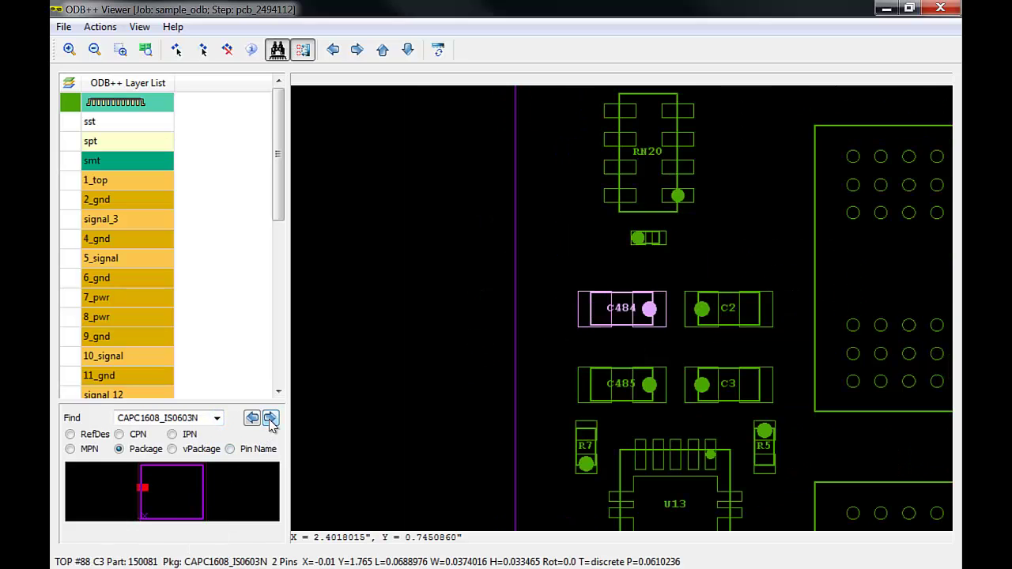
left_click(216, 418)
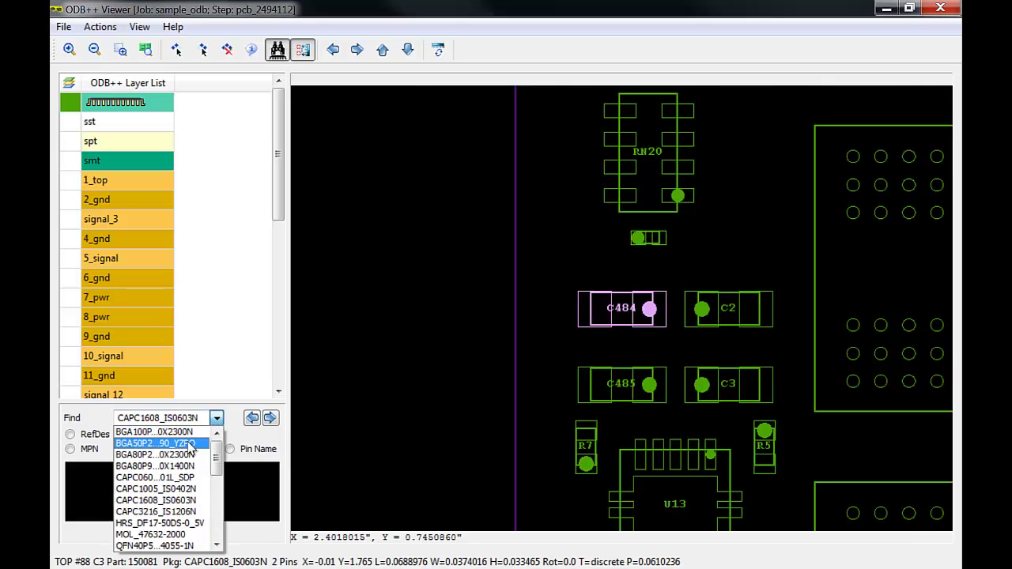
left_click(190, 444)
left_click(270, 418)
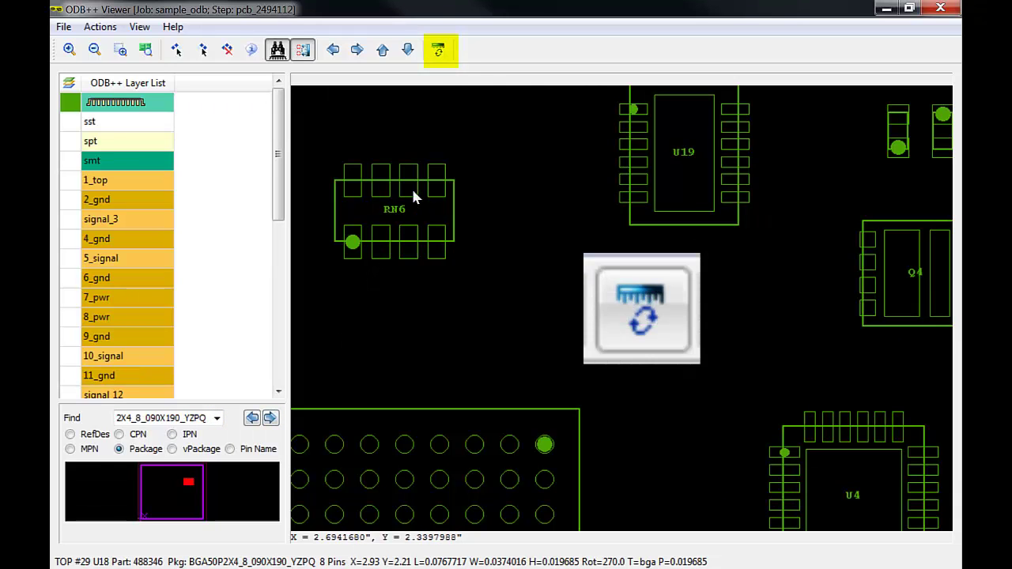
Toggle the coordinate readout to millimetres and back to inches.
left_click(439, 50)
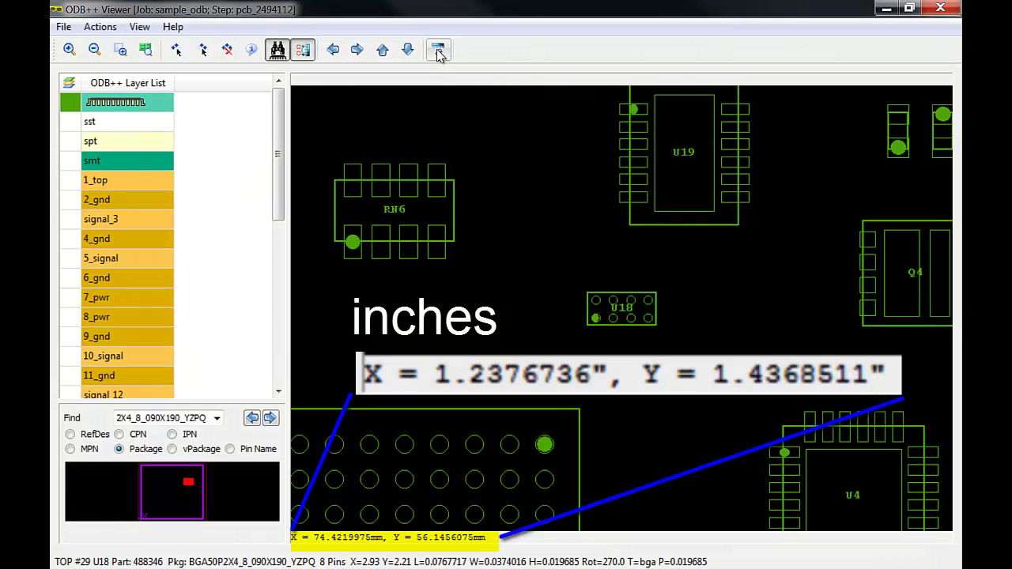
left_click(439, 54)
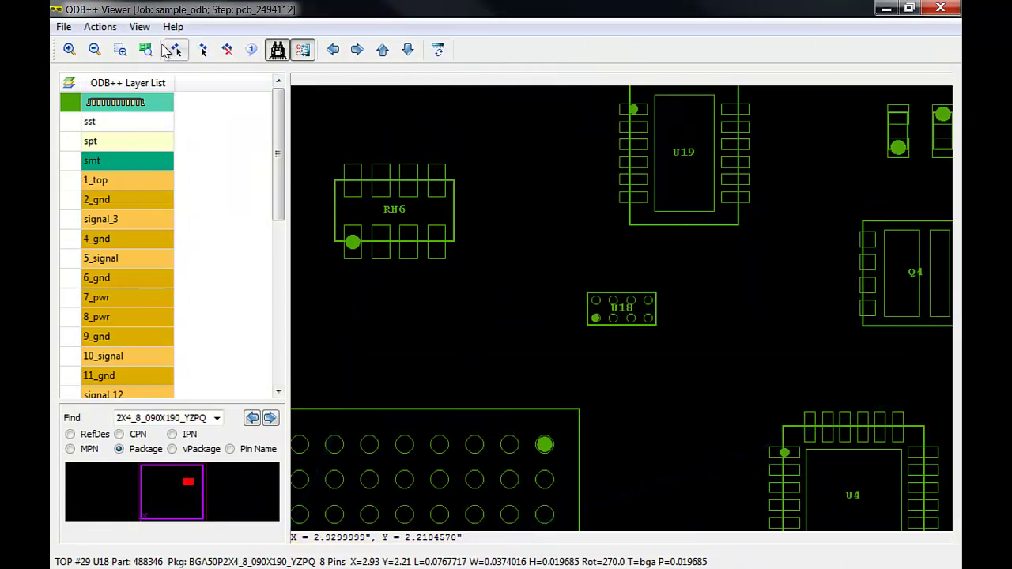
left_click(140, 27)
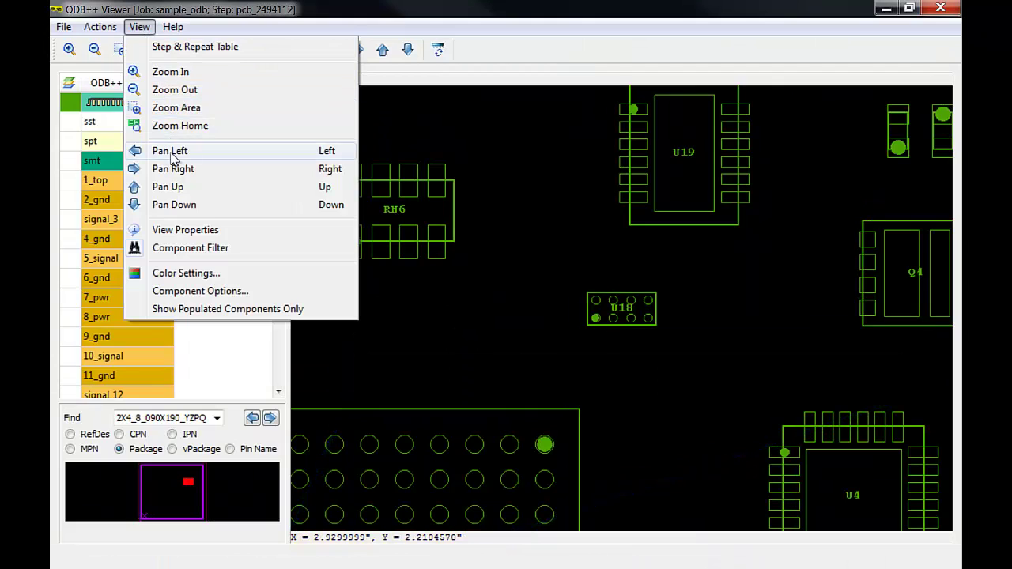
left_click(170, 277)
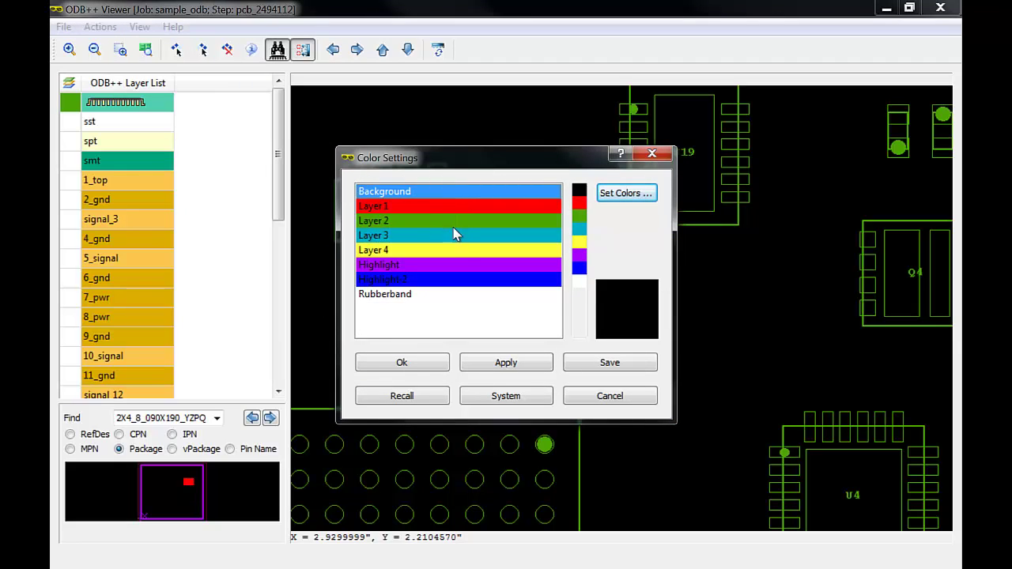
left_click(571, 395)
left_click(139, 26)
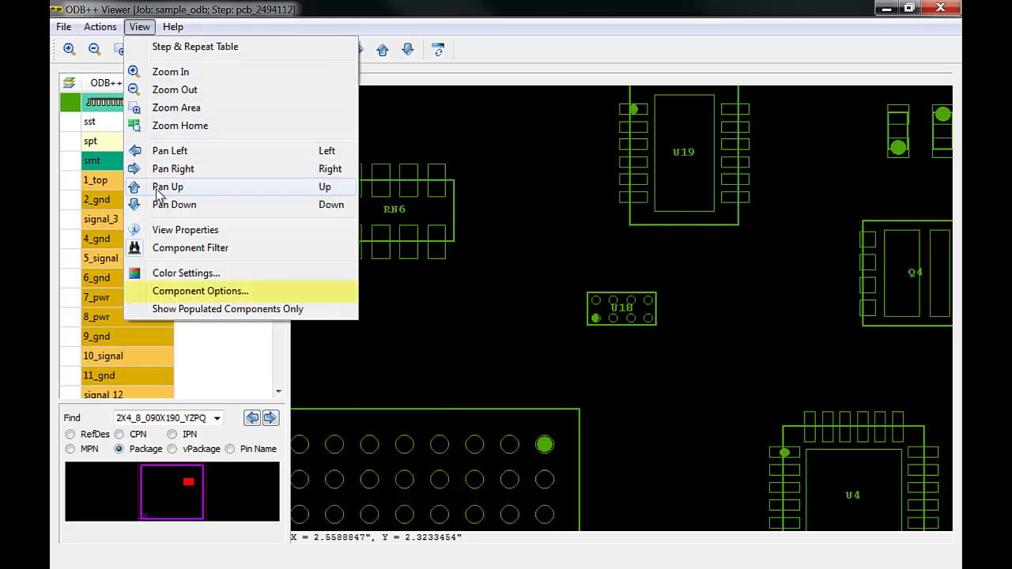
Set component display to plain pins, font size 36, no overflow, and reference-designator names.
left_click(157, 292)
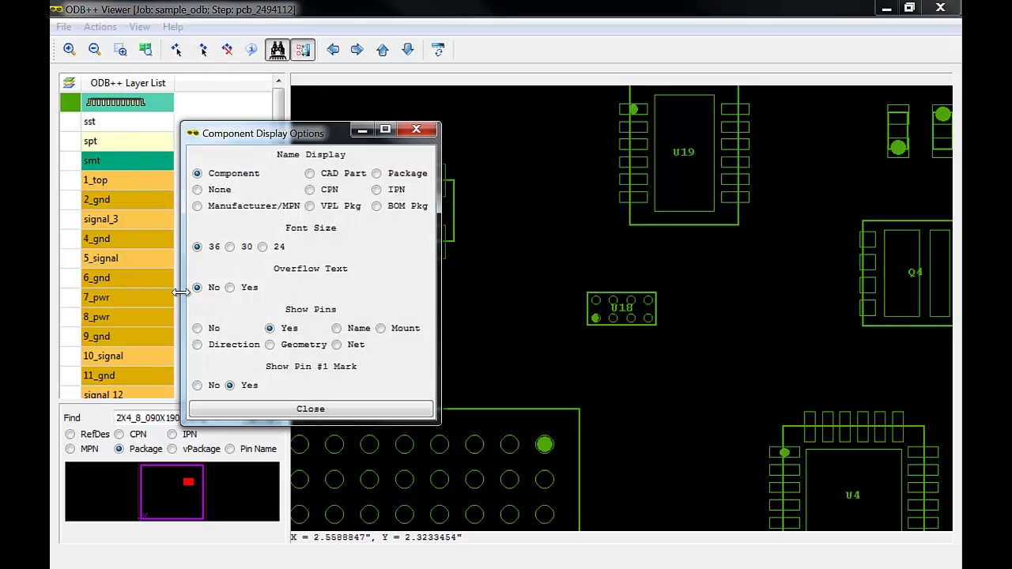
left_click(221, 190)
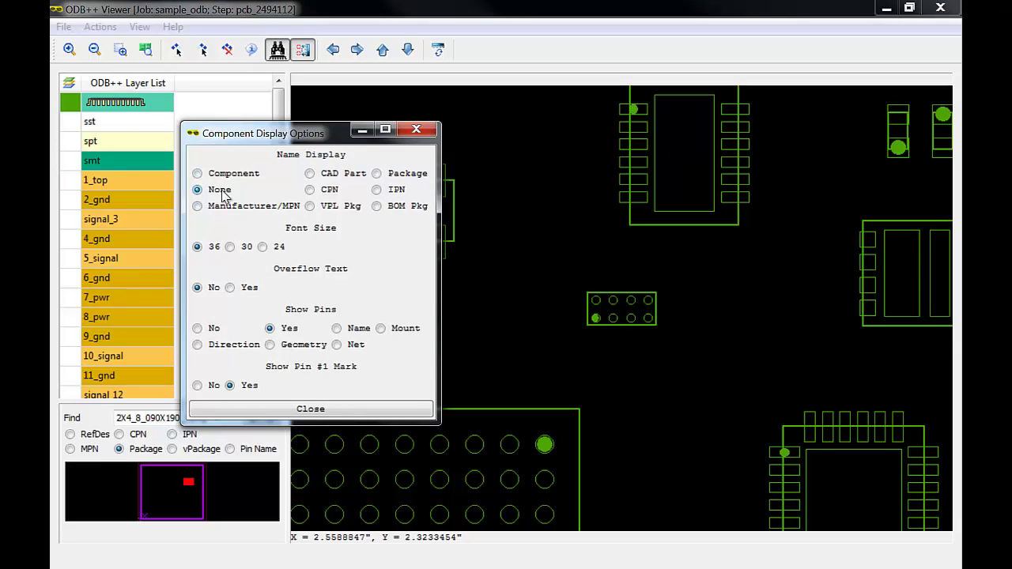
left_click(337, 346)
left_click(337, 328)
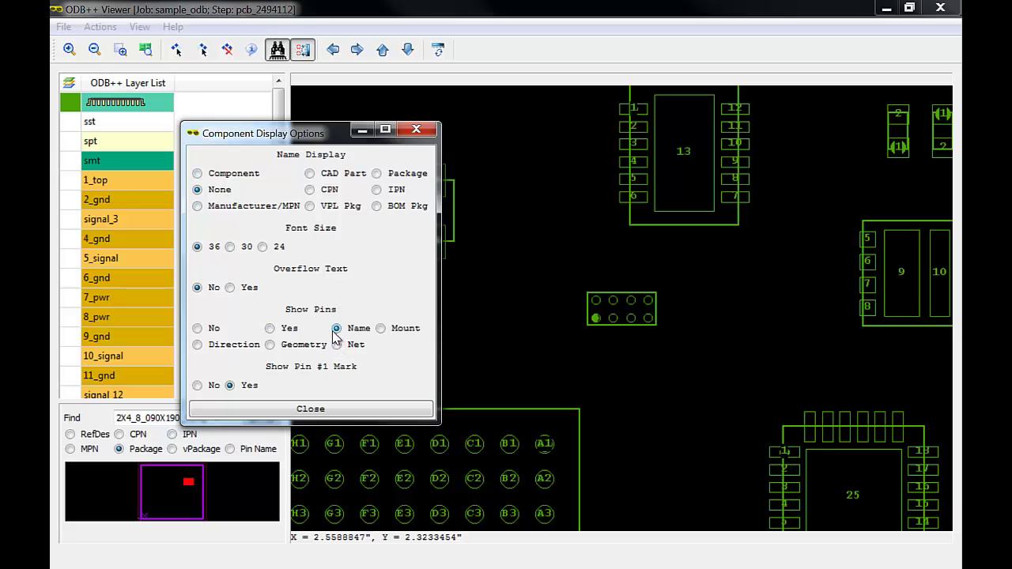
left_click(271, 328)
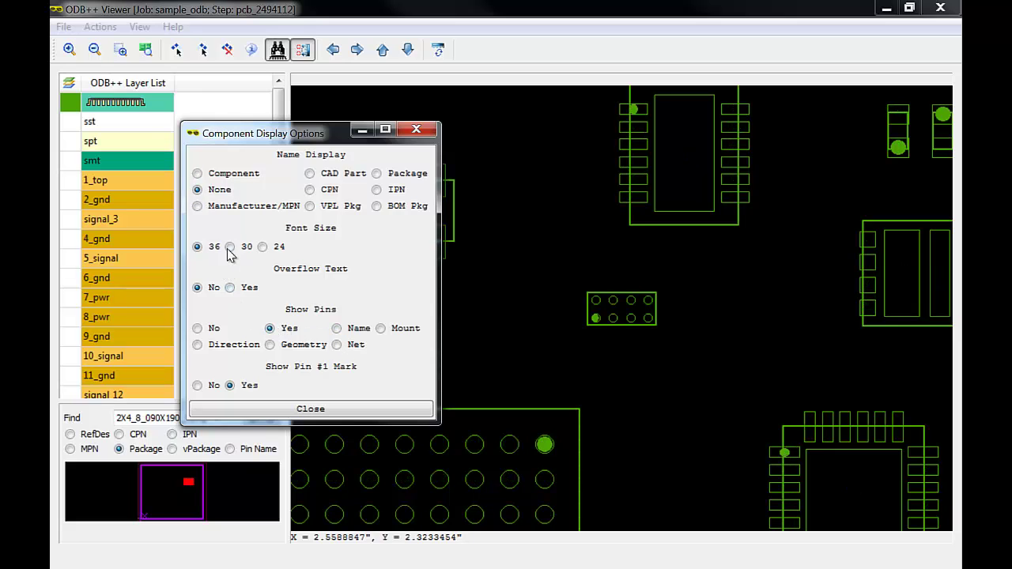
left_click(229, 288)
left_click(197, 287)
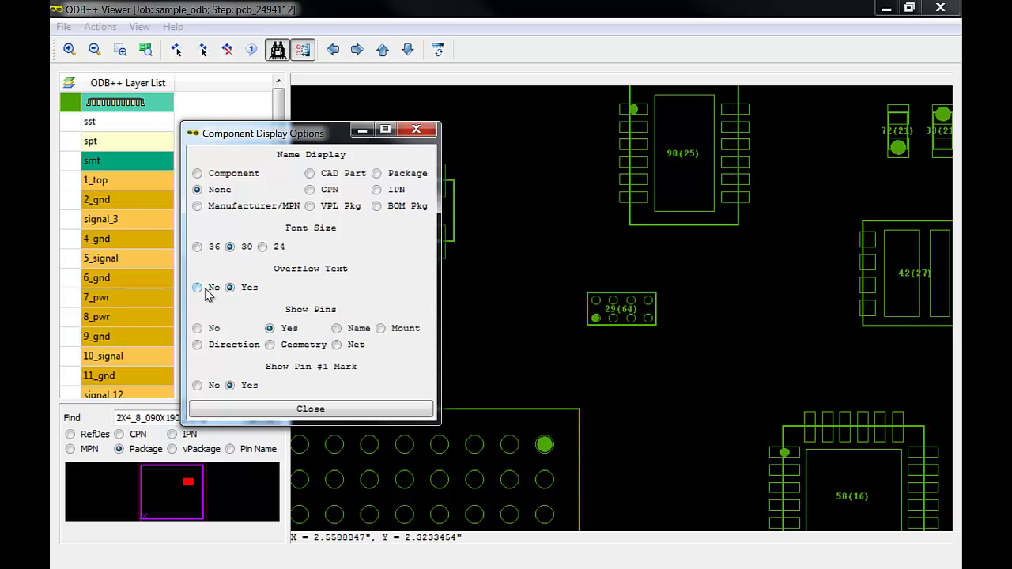
left_click(197, 246)
left_click(198, 174)
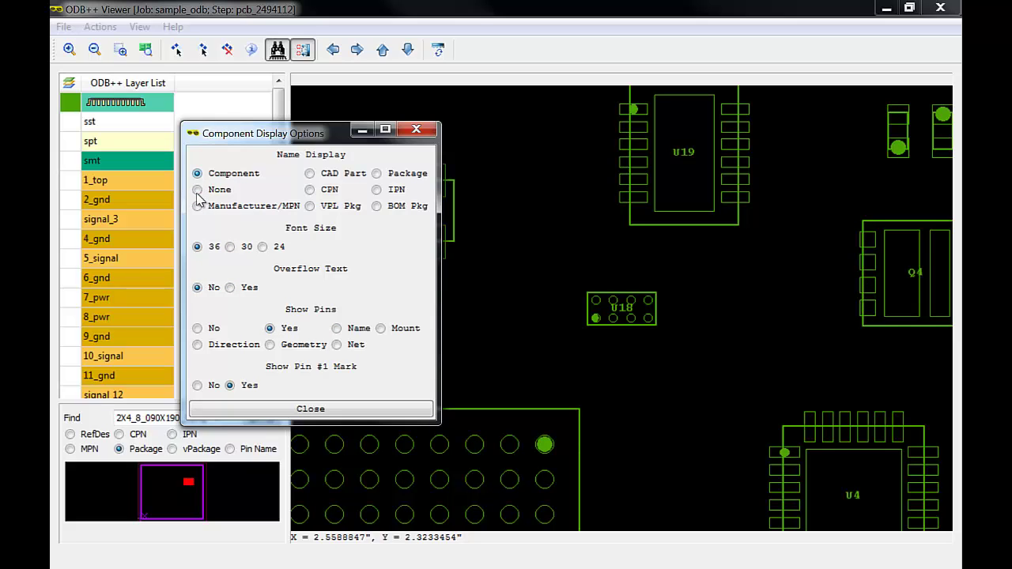
left_click(220, 410)
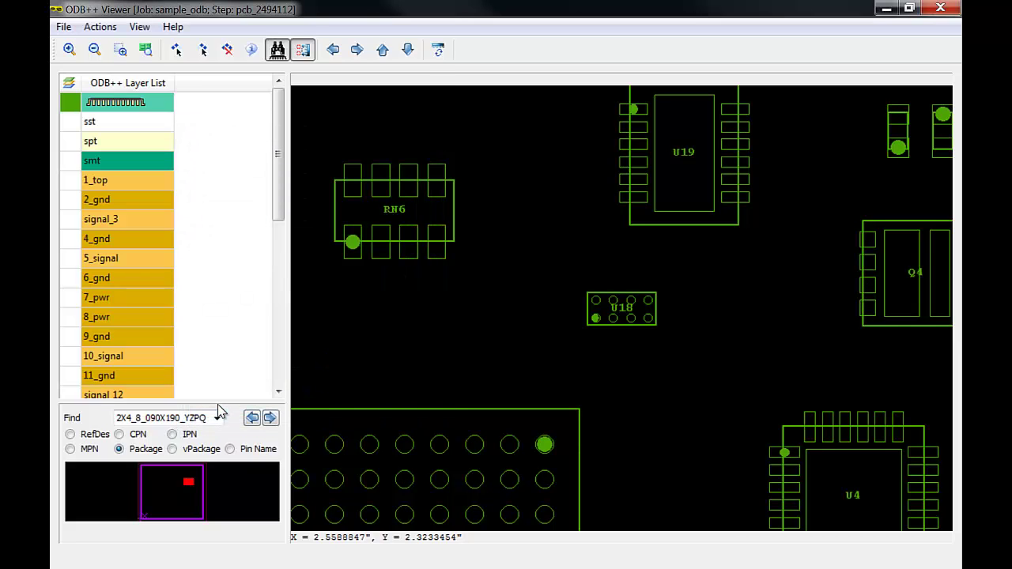
Rotate the board 180° and mirror it, then reset to 0° unmirrored.
left_click(100, 27)
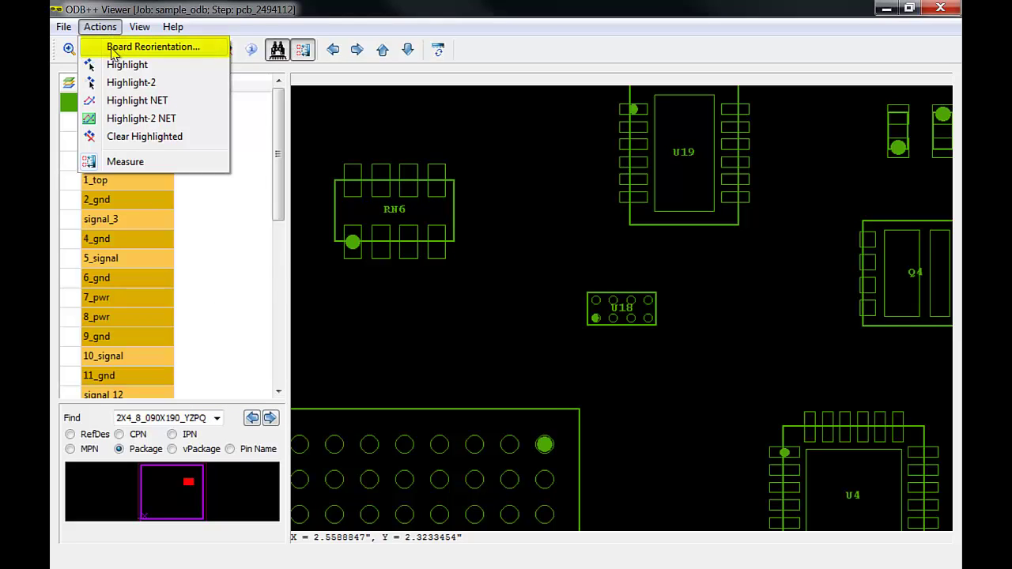
left_click(113, 50)
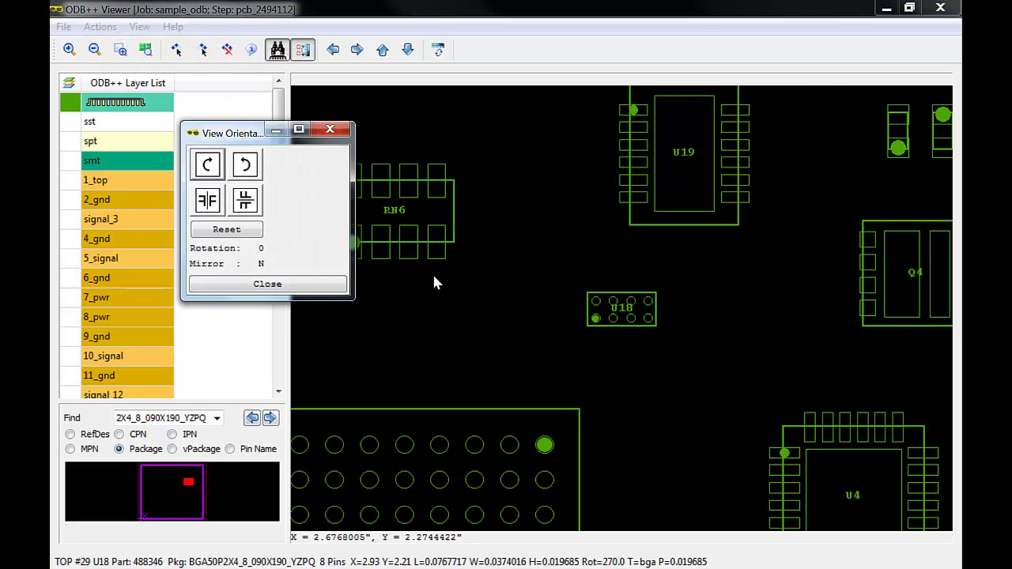
left_click_drag(542, 315, 474, 260)
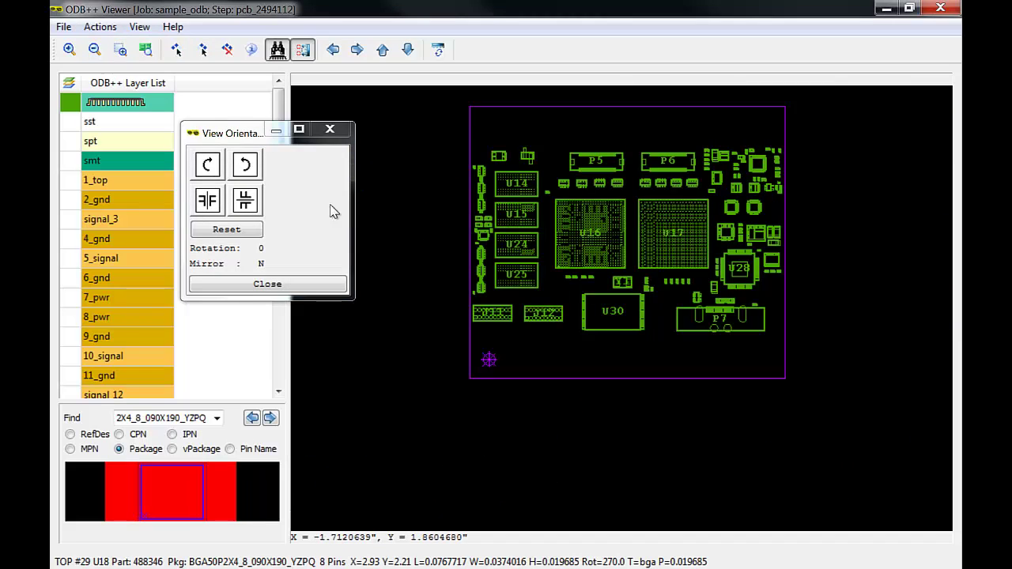
left_click(209, 165)
left_click(209, 165)
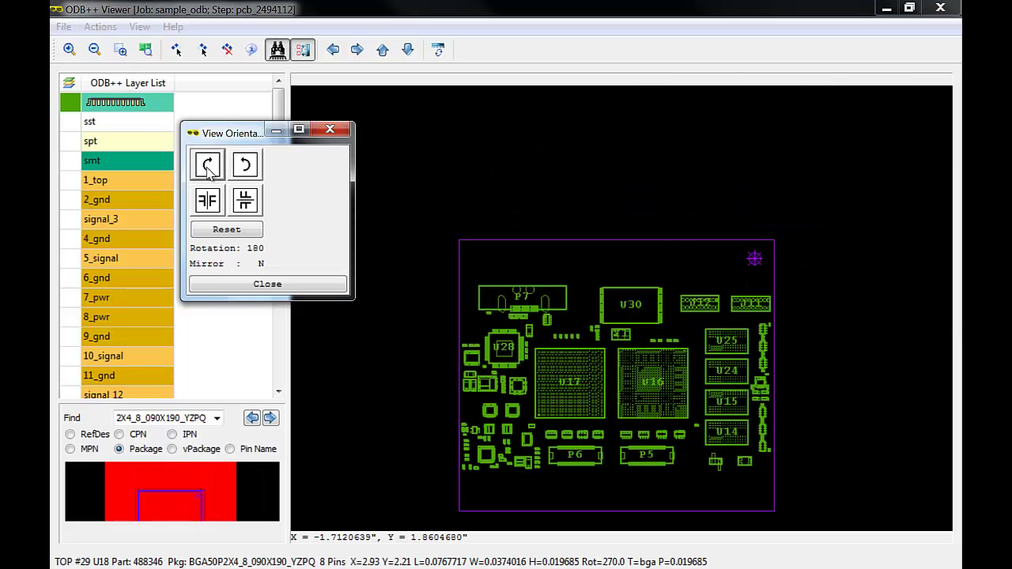
left_click(206, 200)
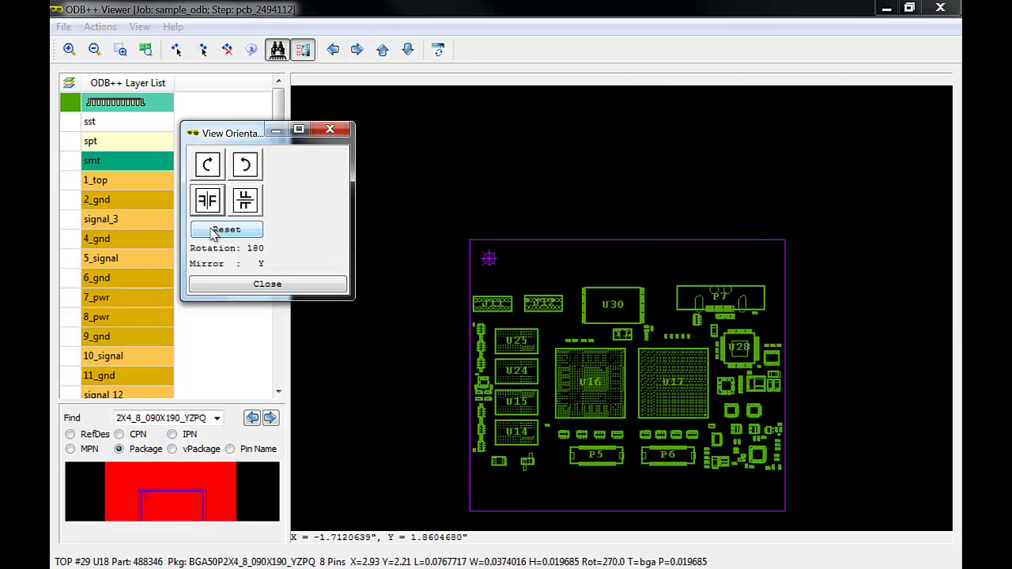
left_click(214, 233)
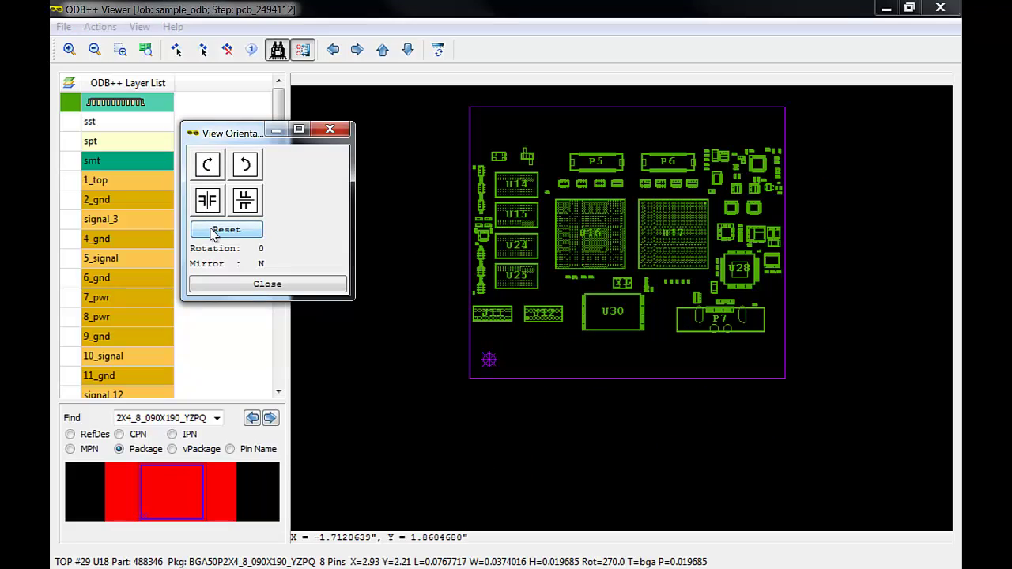
left_click(226, 284)
left_click(100, 26)
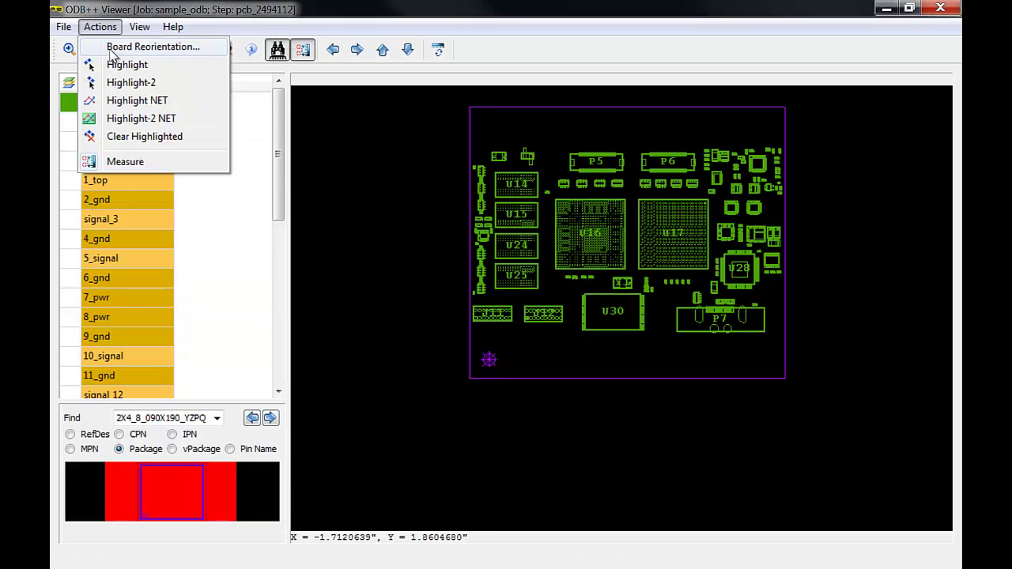
Highlight net DDR0_DQ15 from the Highlight NET list and zoom in on it.
left_click(117, 107)
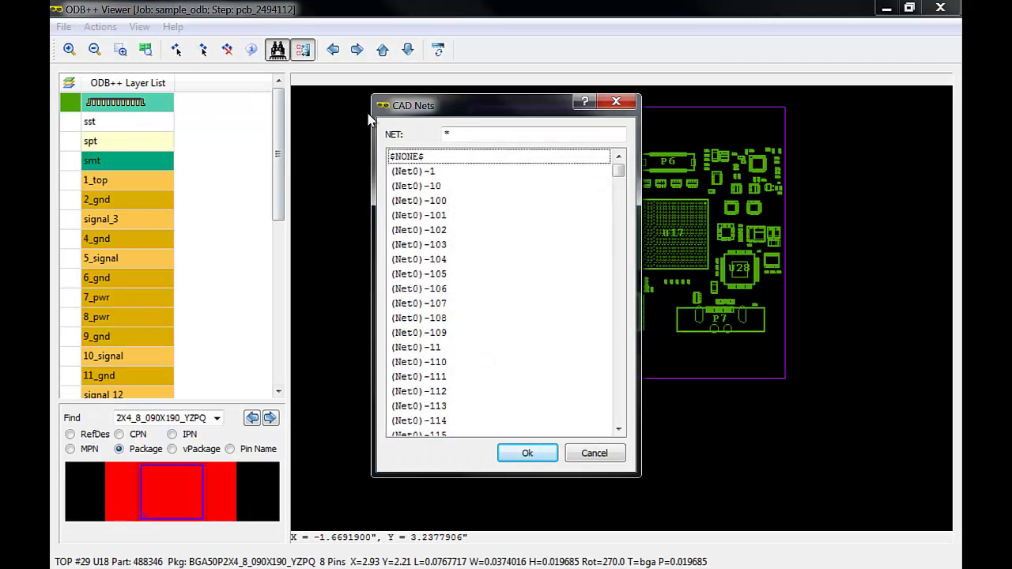
left_click_drag(453, 112, 266, 93)
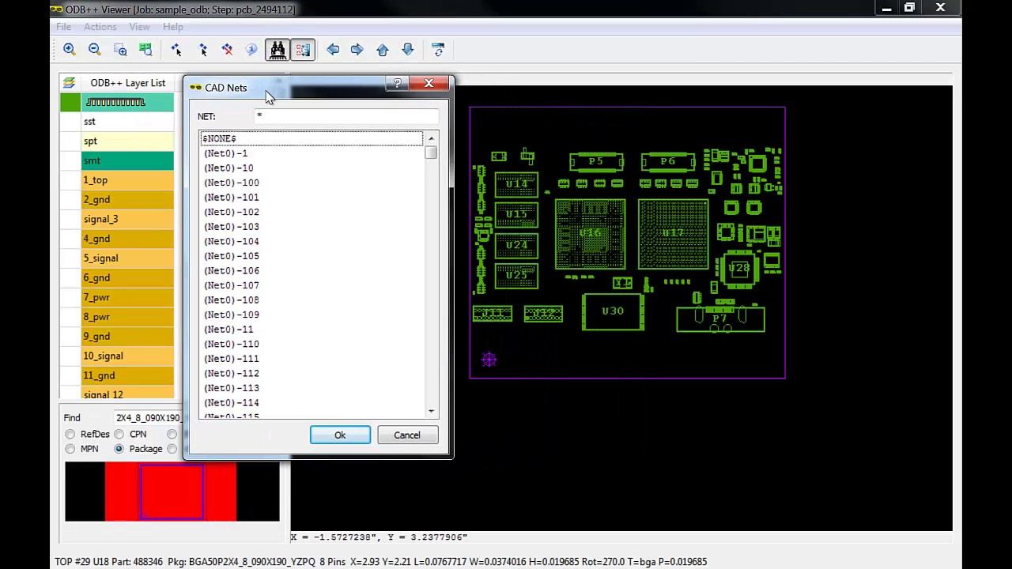
left_click_drag(431, 158, 441, 283)
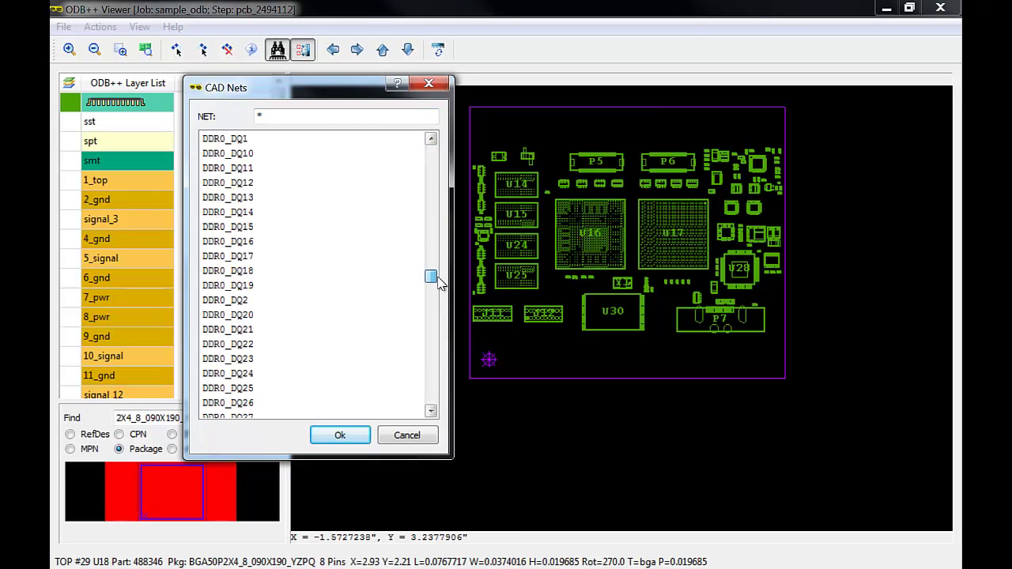
left_click(245, 228)
left_click(530, 178)
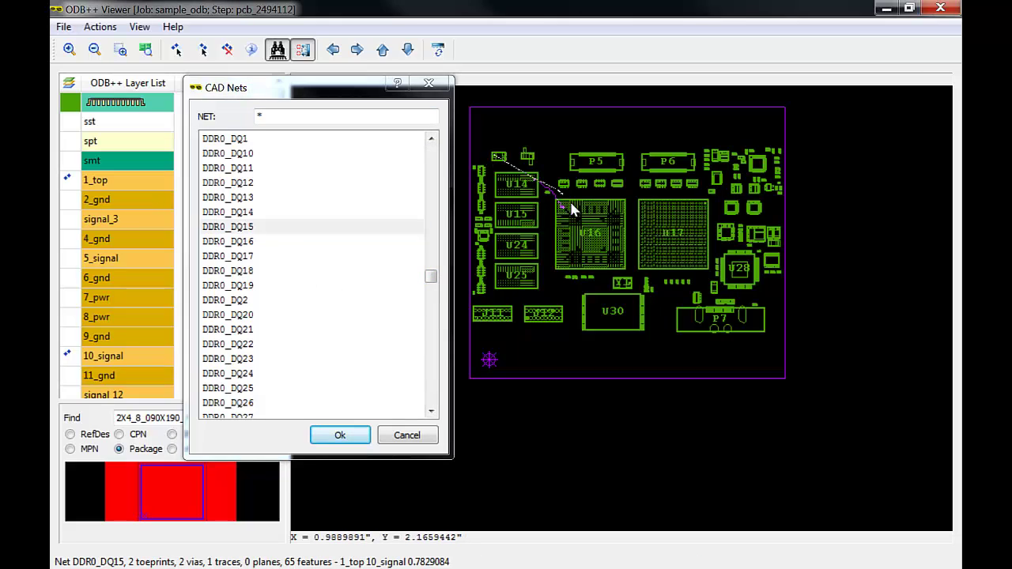
Step through DDR0_DQ16, DQ17, DQ12, DQ11, confirm DDR0_DQ10, and fit the board.
scroll(591, 224, "up", 3)
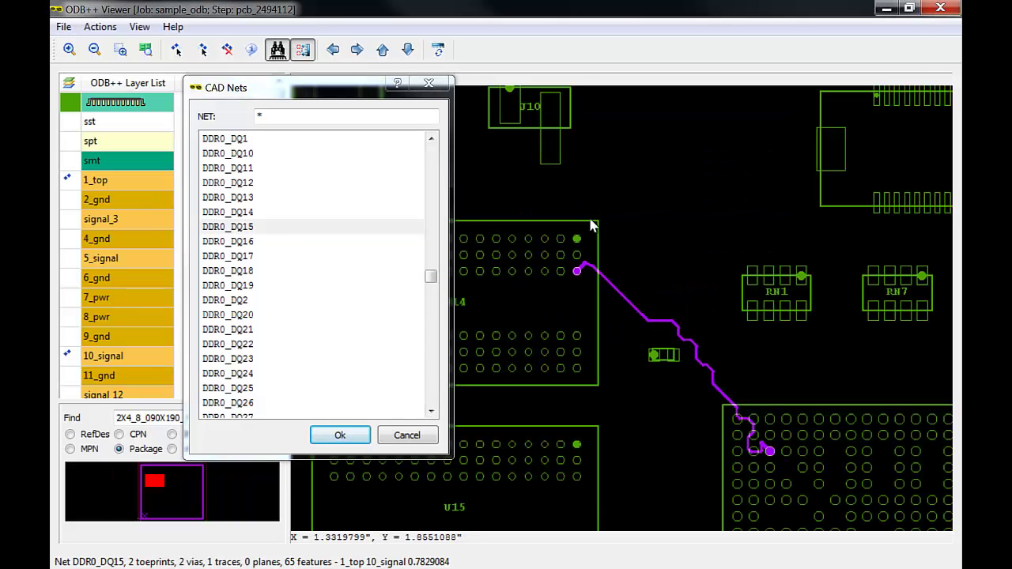
left_click(250, 242)
left_click(243, 256)
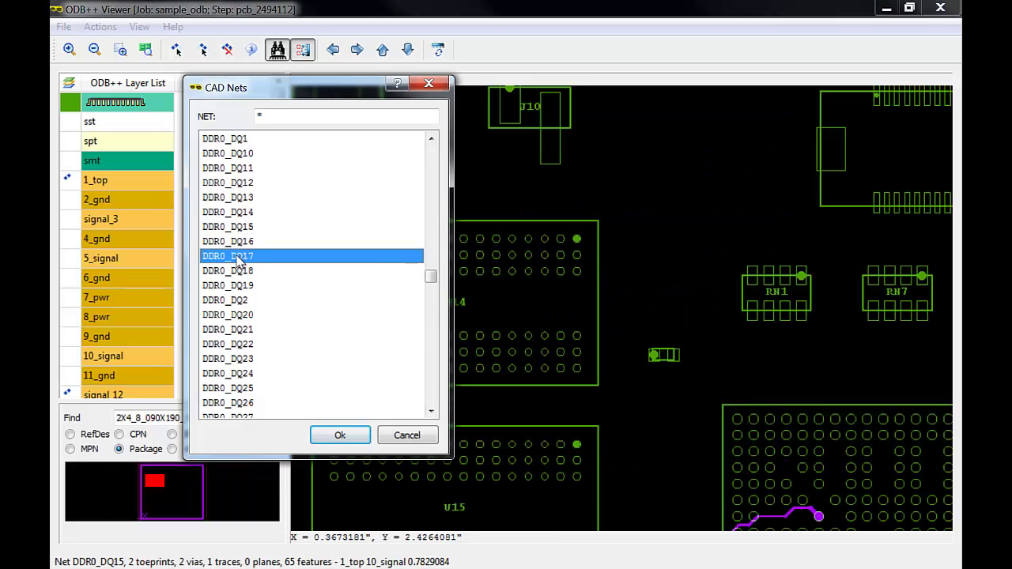
left_click(234, 188)
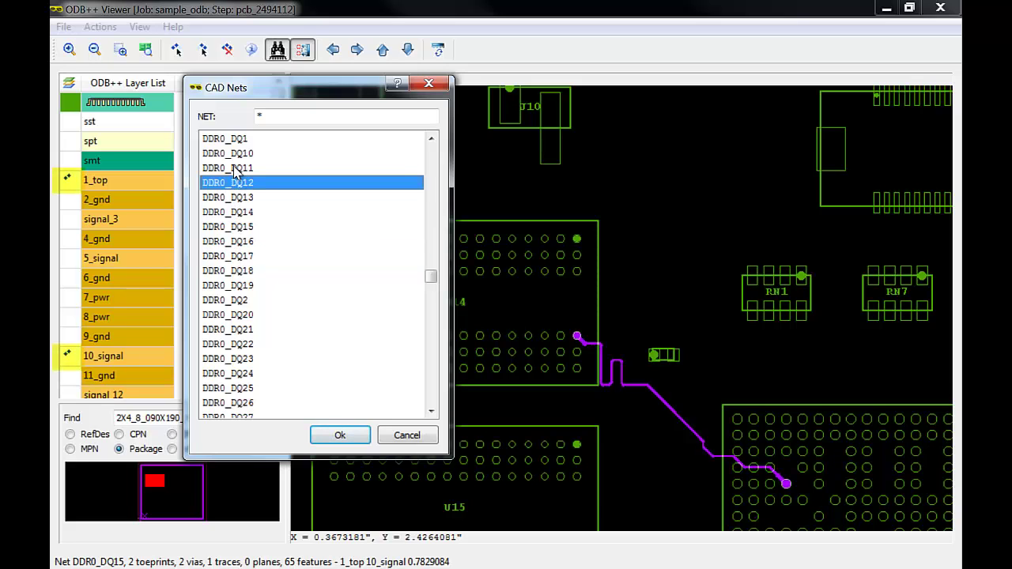
left_click(234, 168)
left_click(238, 153)
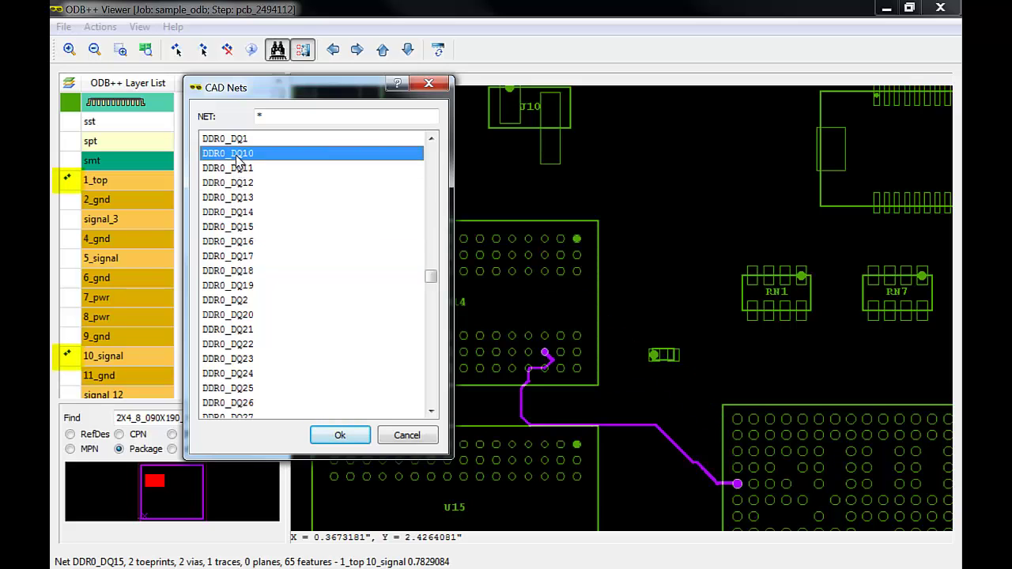
left_click(339, 436)
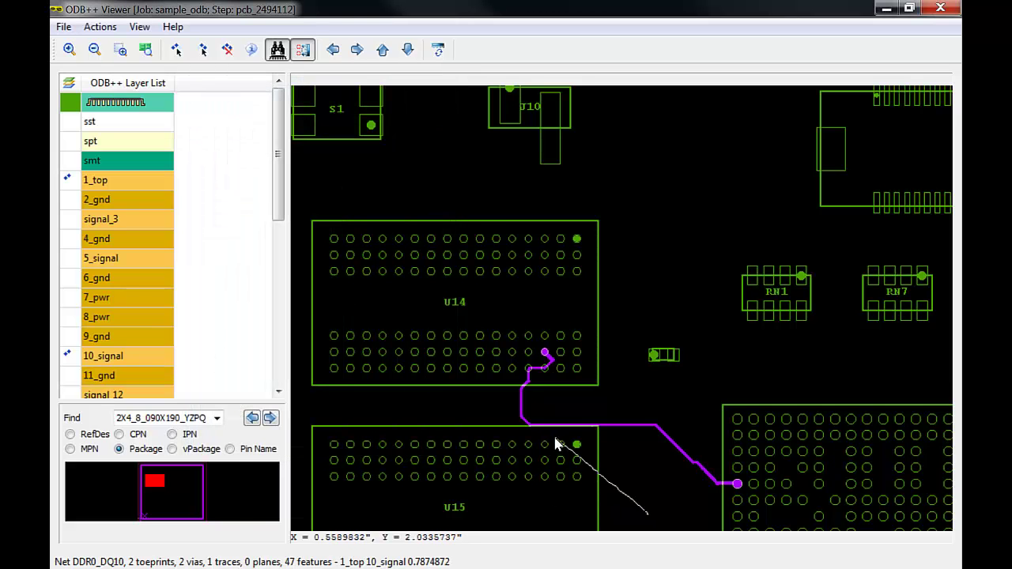
key("Home")
left_click(146, 183)
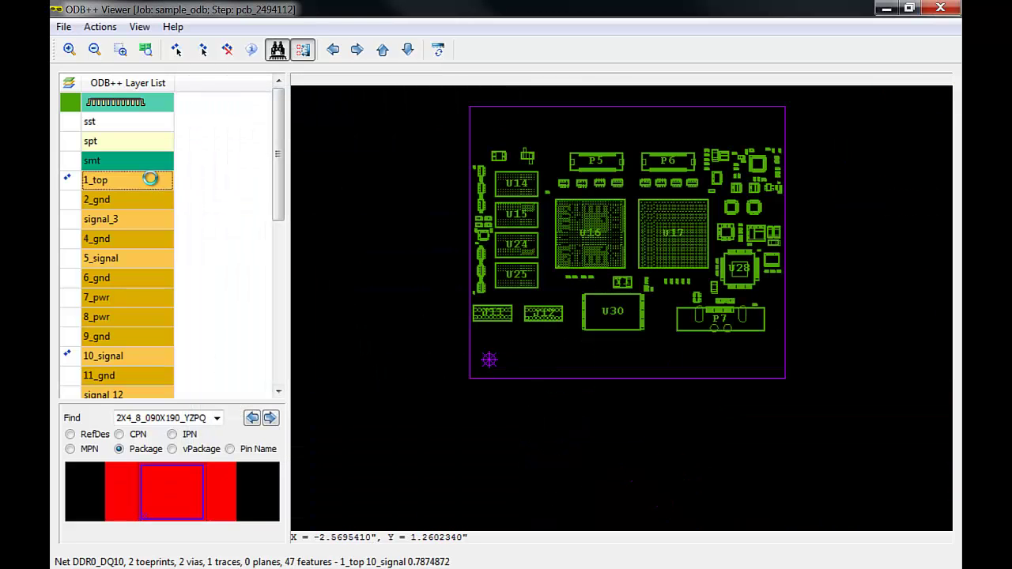